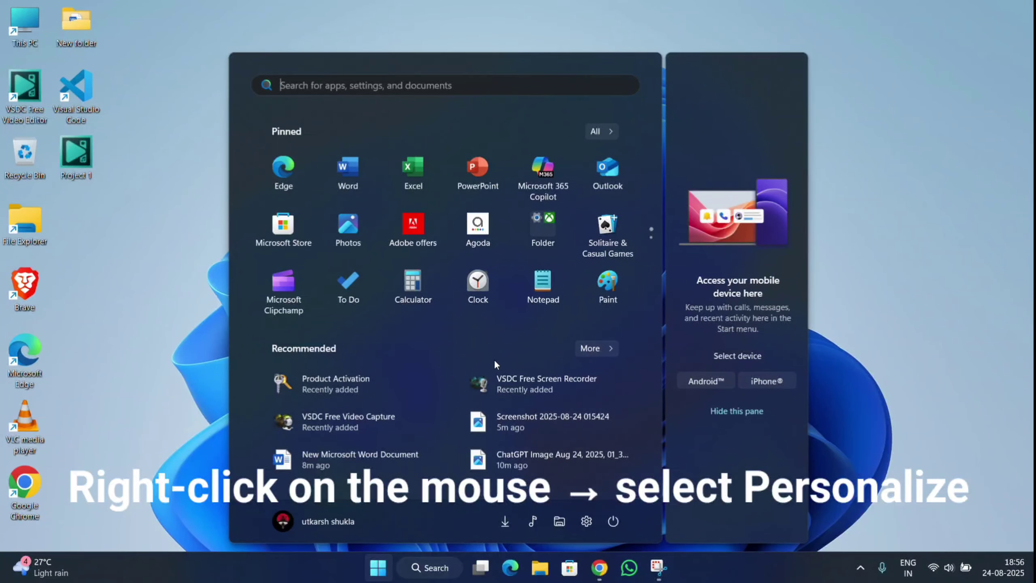
Open the desktop's Personalization settings and go to the Start page
click(931, 134)
right_click(402, 68)
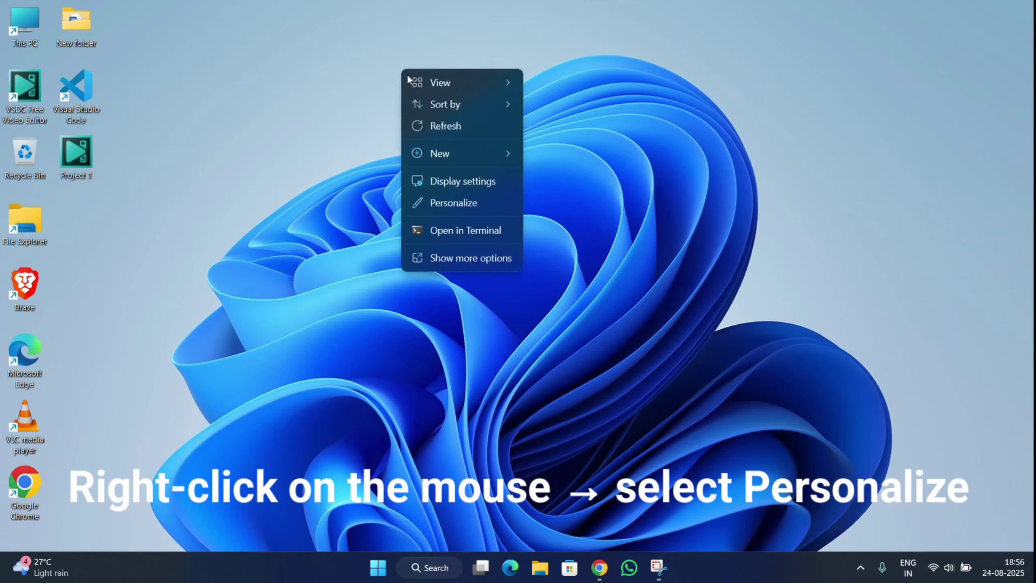
click(462, 201)
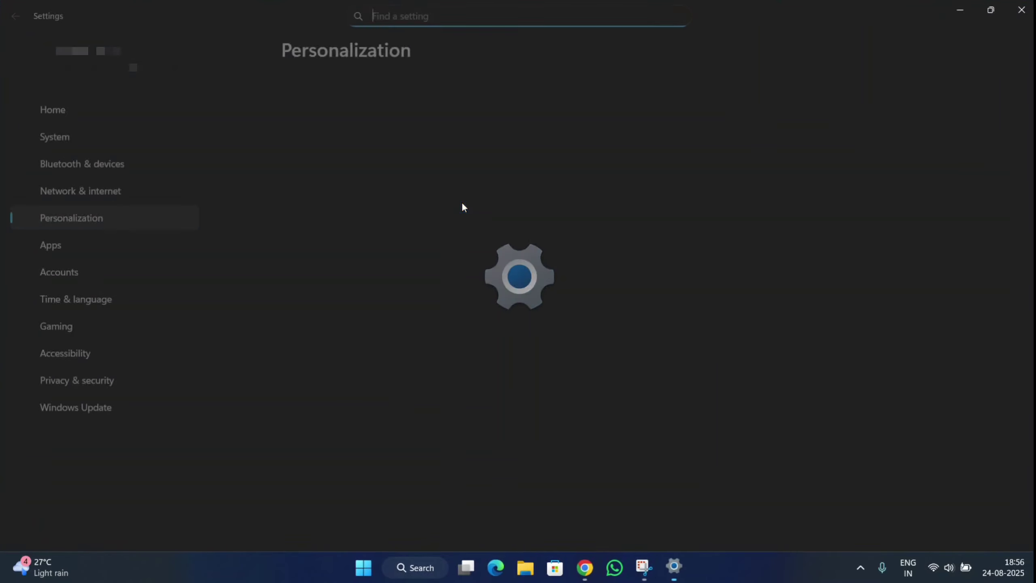
scroll(462, 205, down, 5)
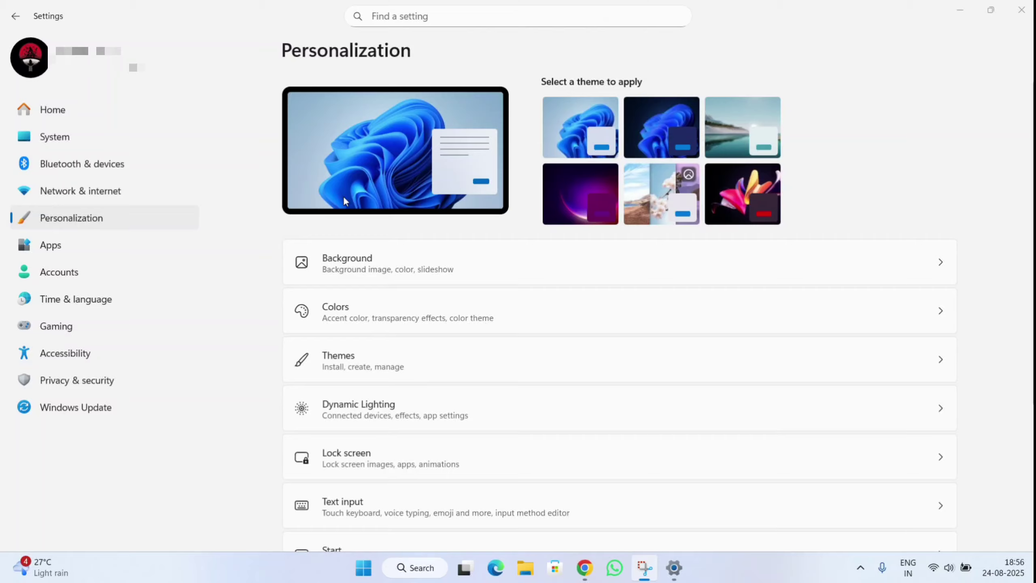
scroll(477, 219, down, 5)
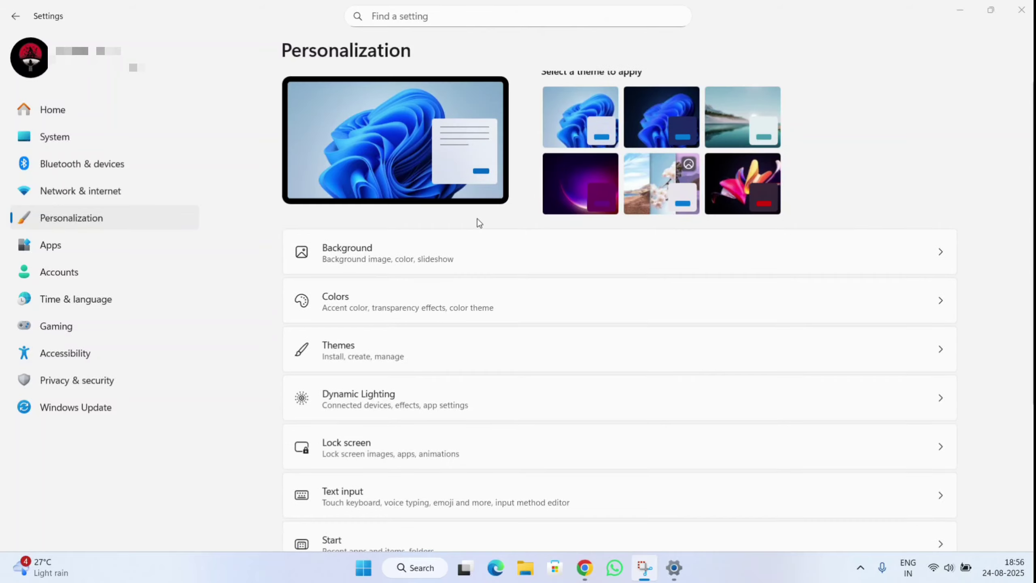
scroll(445, 263, up, 1)
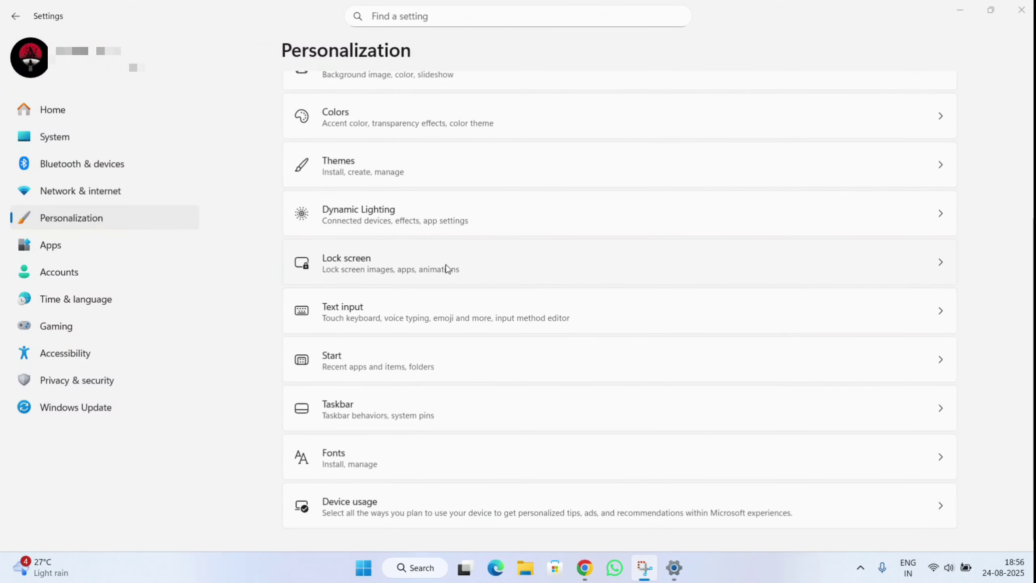
click(374, 406)
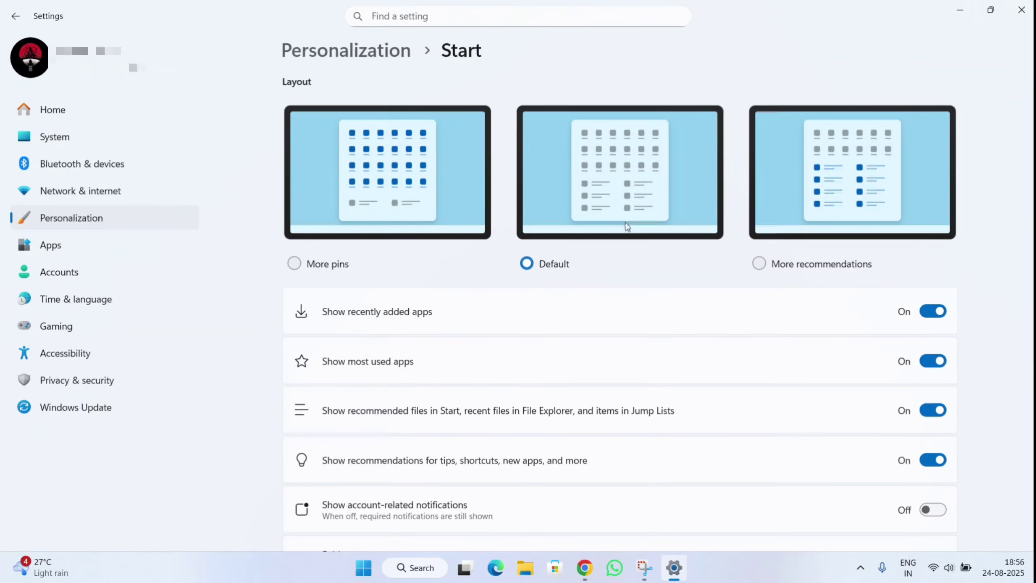
Examine how the Start menu looks with the Default layout and return to the Start settings
click(376, 572)
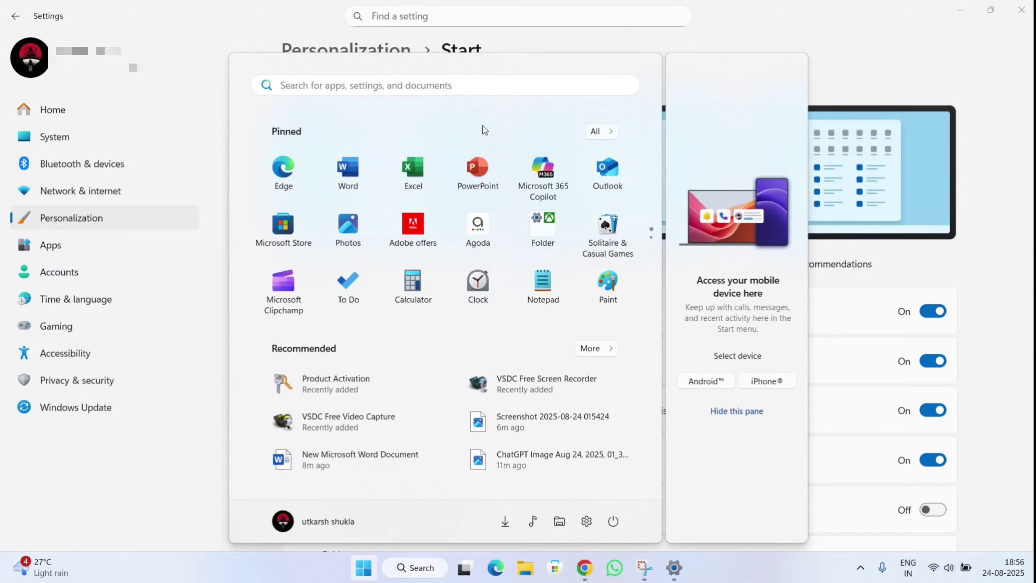
click(986, 209)
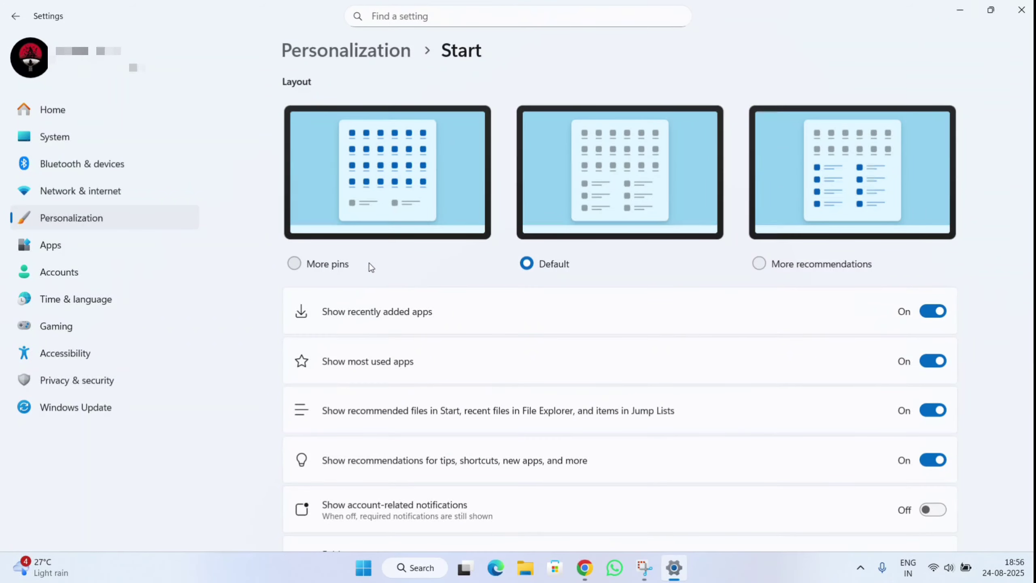
click(369, 565)
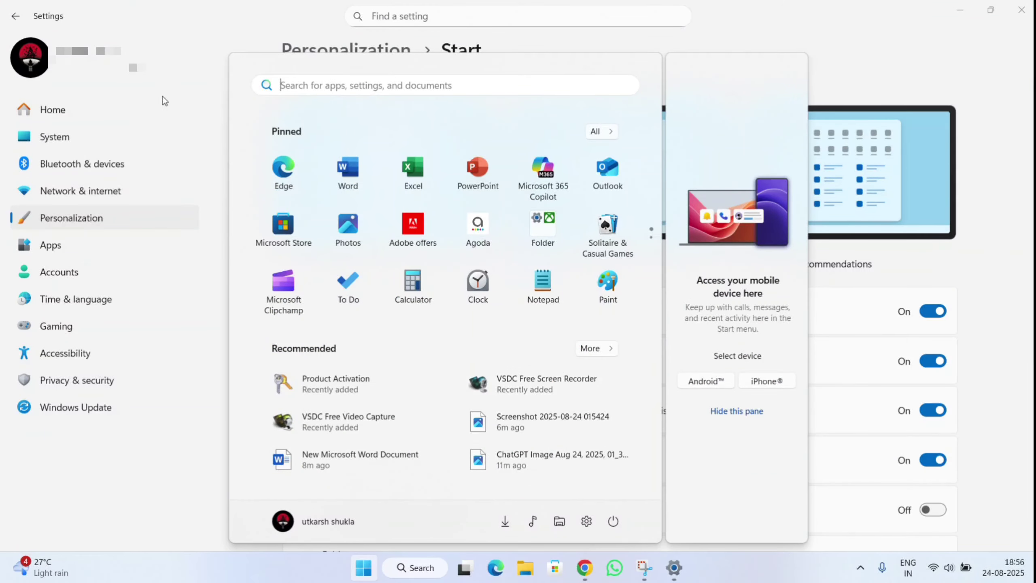
click(228, 5)
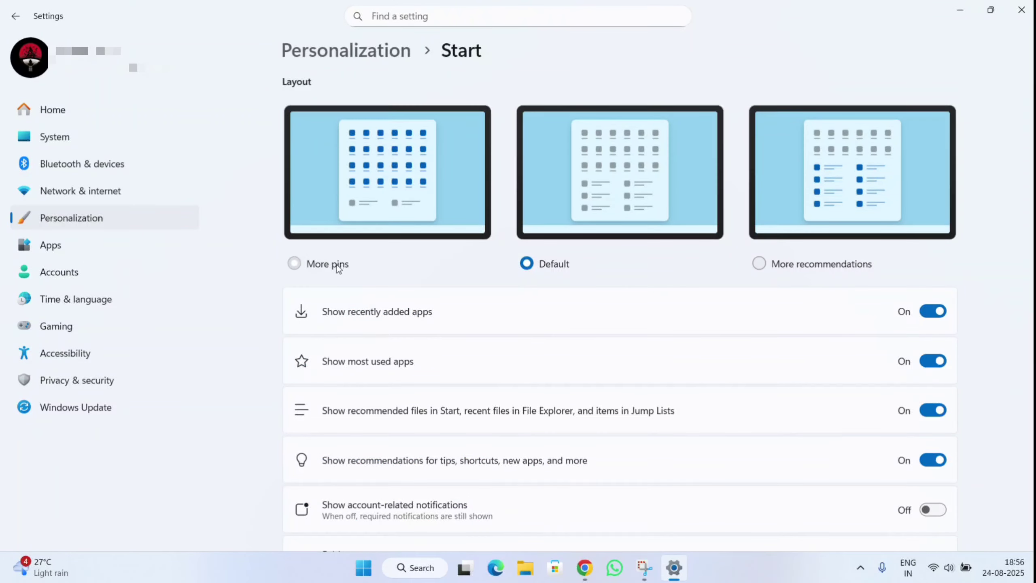
Try the More pins and More recommendations layouts, checking the Start menu with each one
click(337, 265)
key(super)
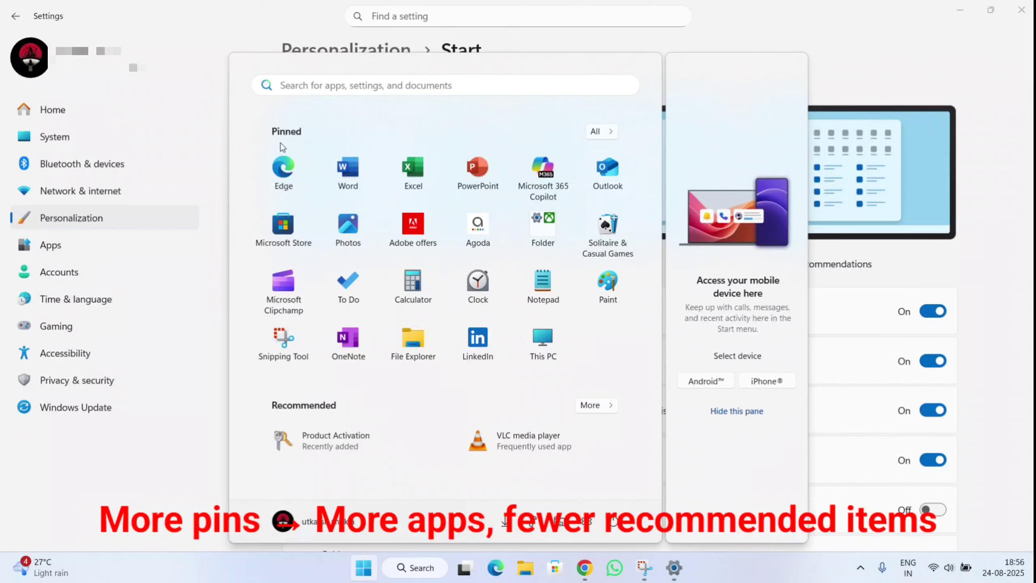
click(824, 282)
click(839, 271)
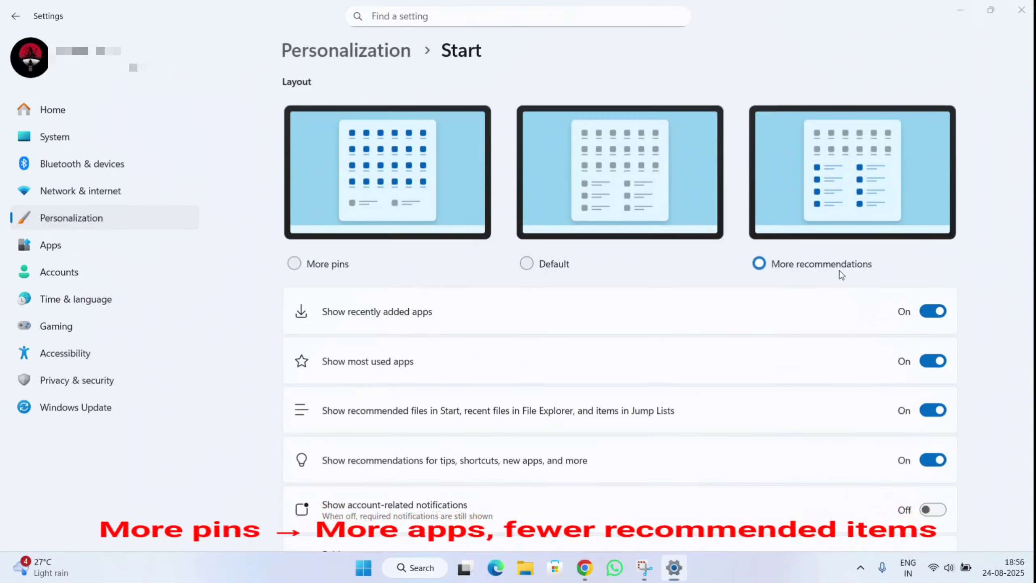
key(super)
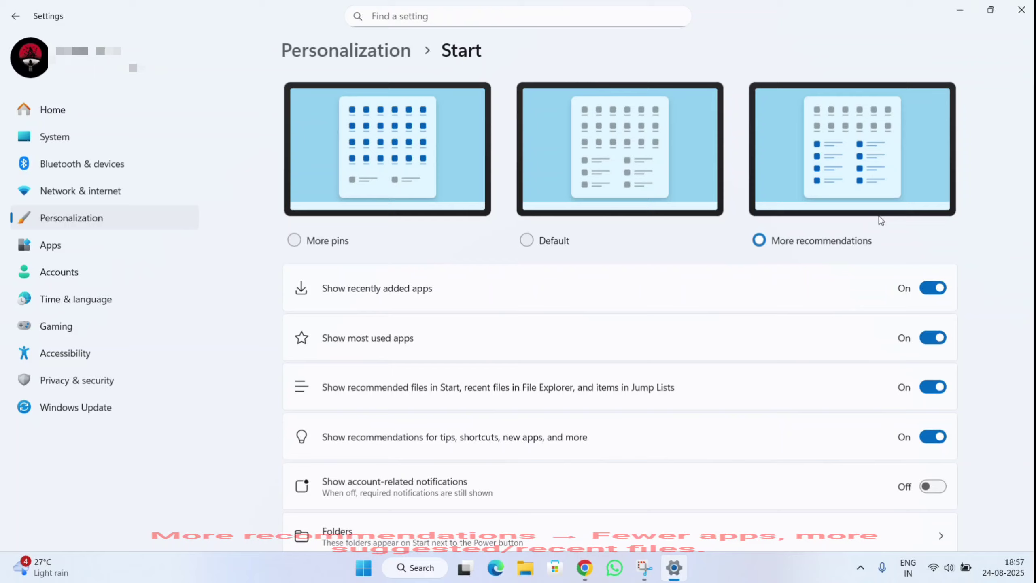
Set the Start layout to Default and check the Start menu with it
scroll(879, 220, down, 2)
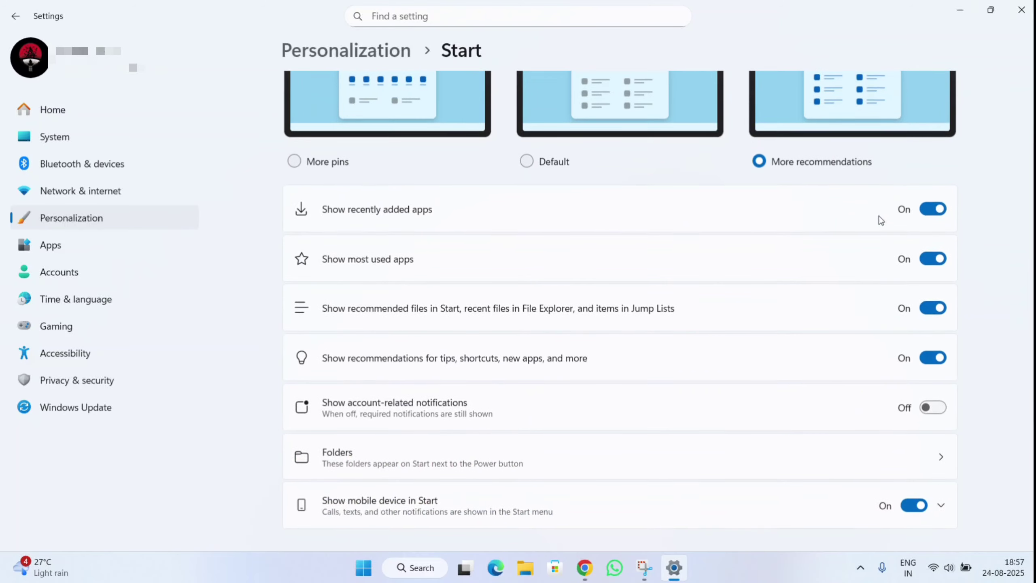
click(560, 163)
key(super)
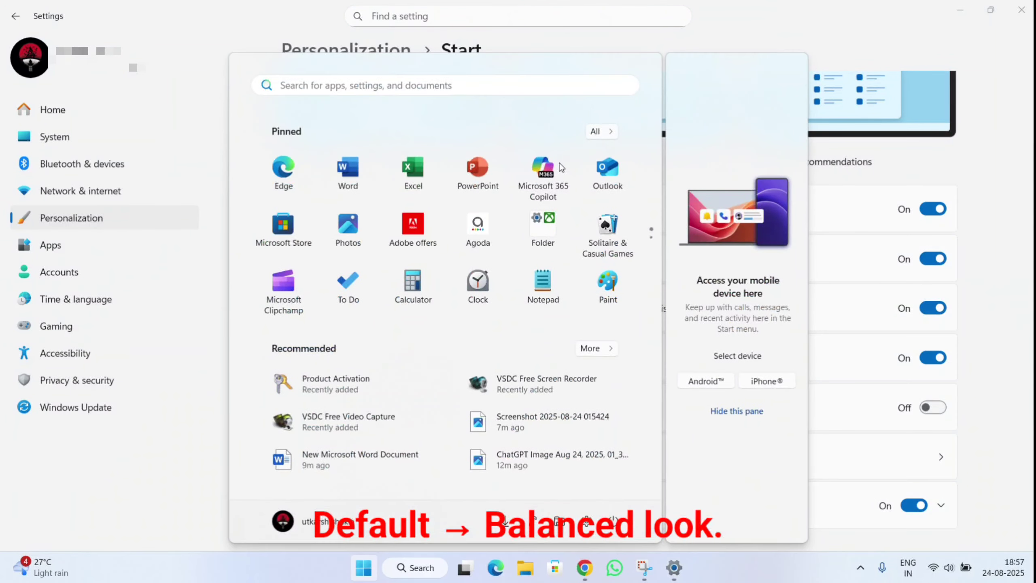
key(super)
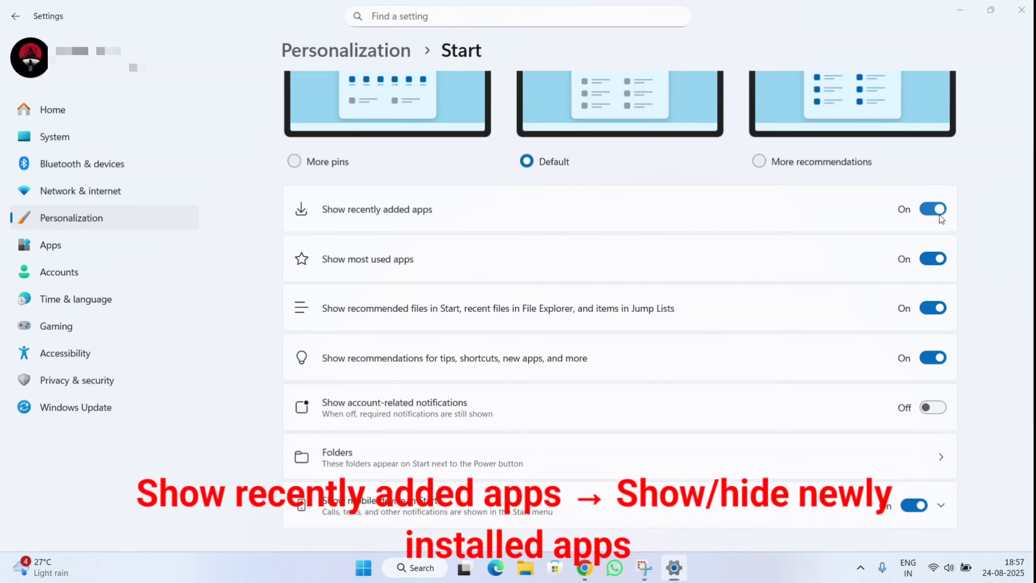
Compare the Start menu with "Show recently added apps" on and off, and turn the option back on
key(super)
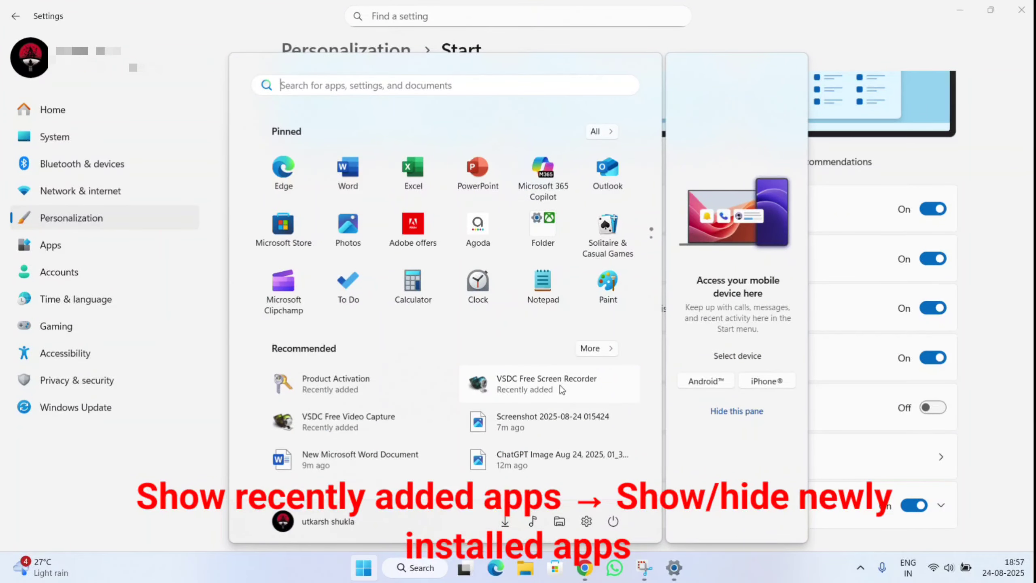
click(950, 148)
click(930, 209)
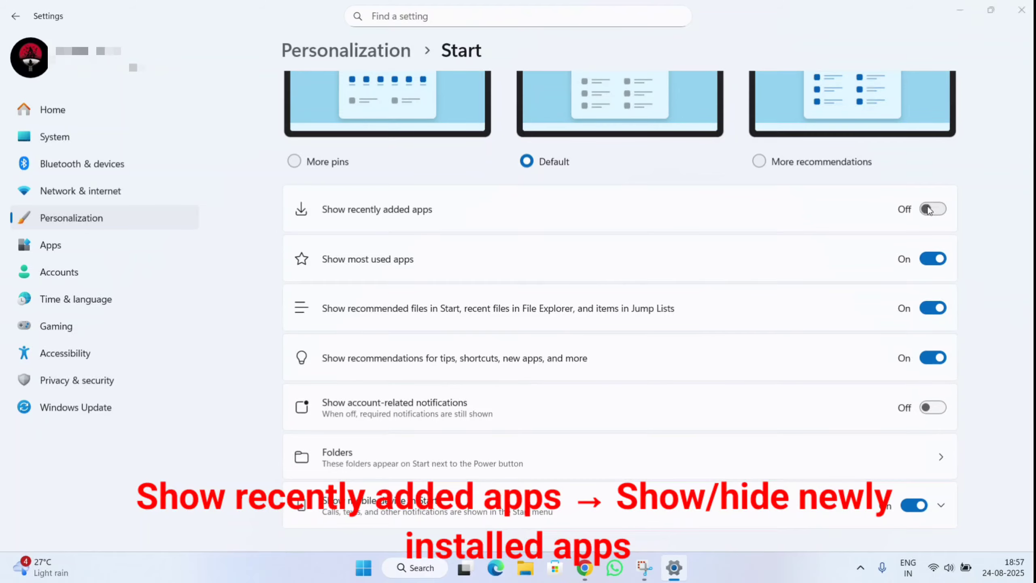
key(super)
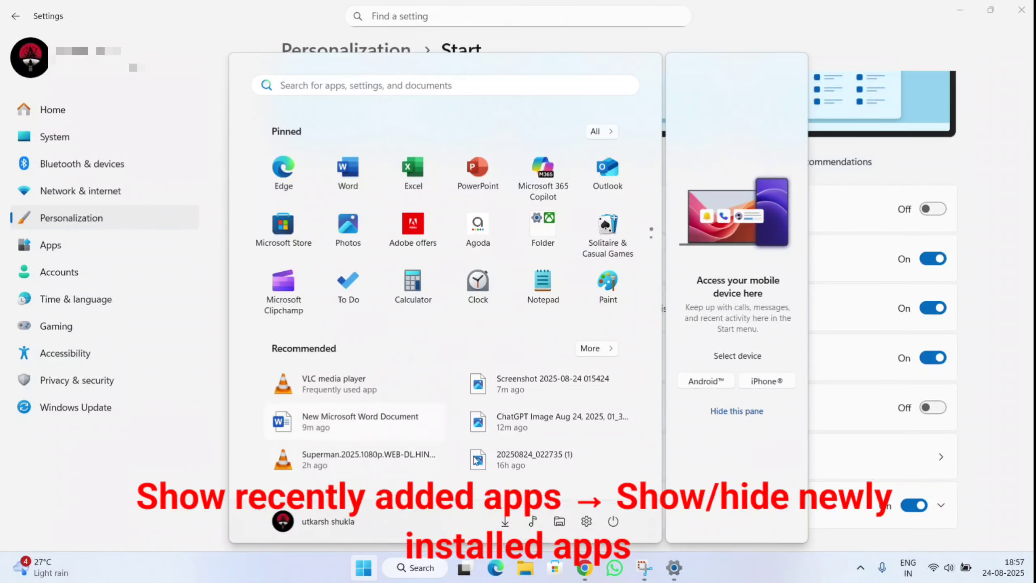
key(super)
key(space)
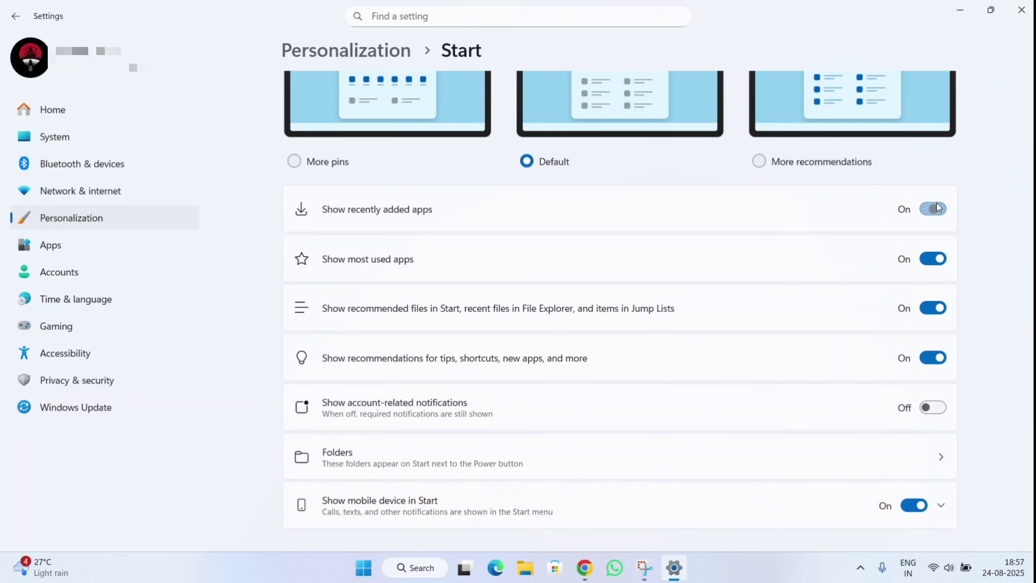
Turn off "Show most used apps" and check the full app list in the Start menu
scroll(660, 308, down, 2)
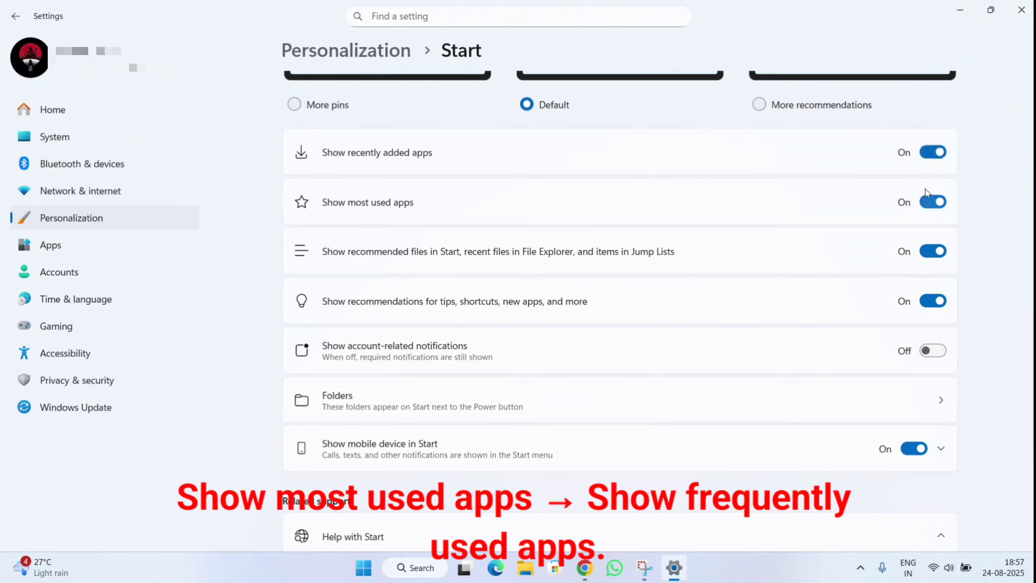
click(932, 202)
key(super)
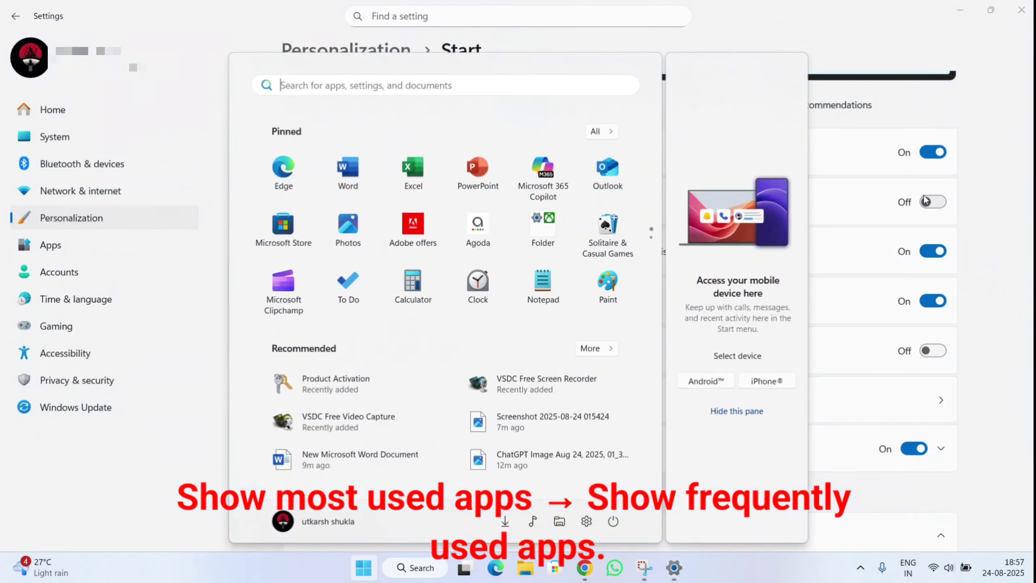
click(599, 130)
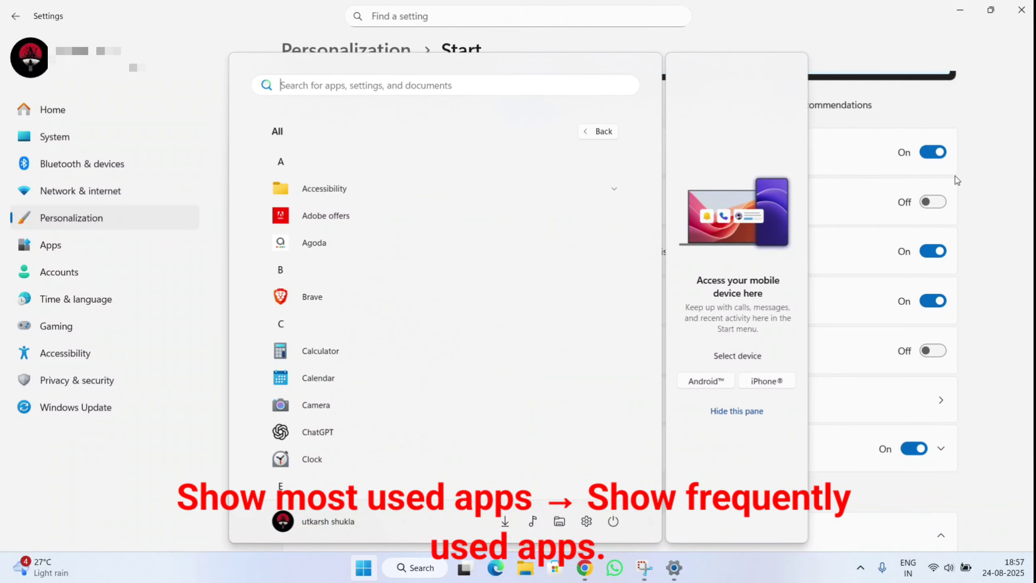
click(950, 186)
Turn "Show most used apps" back on and check the Start menu's full app list again
click(934, 202)
key(super)
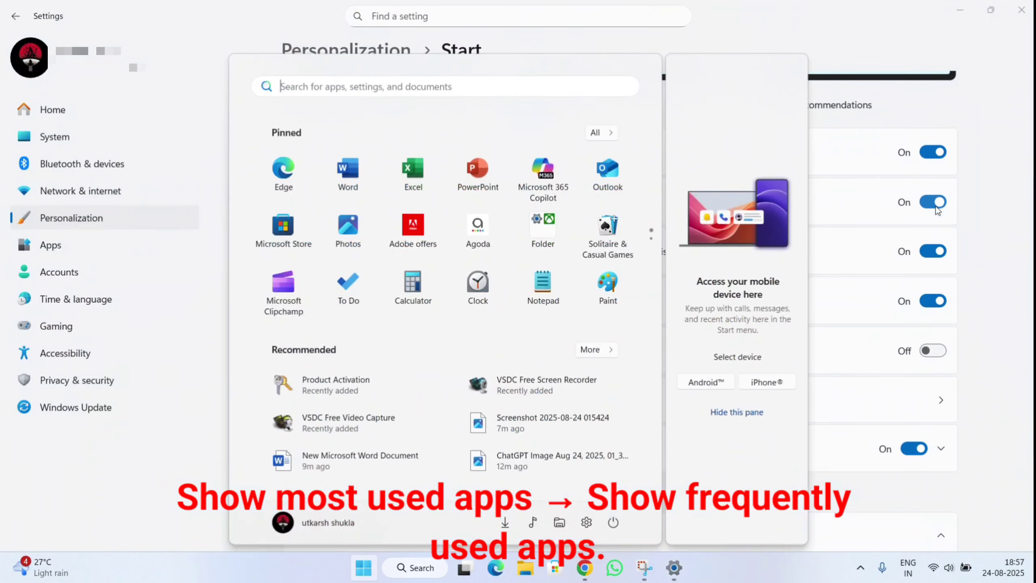
click(594, 134)
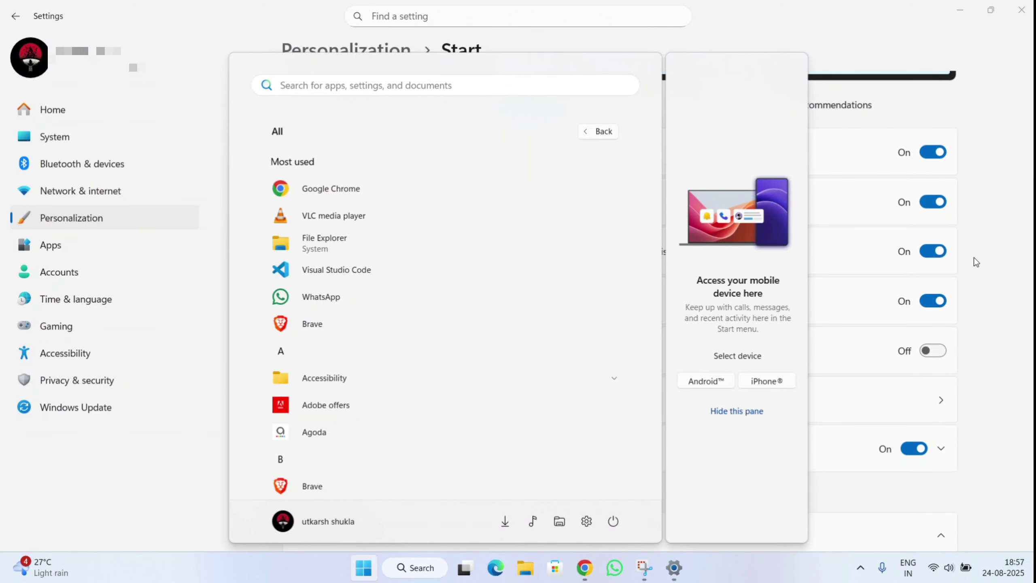
click(993, 253)
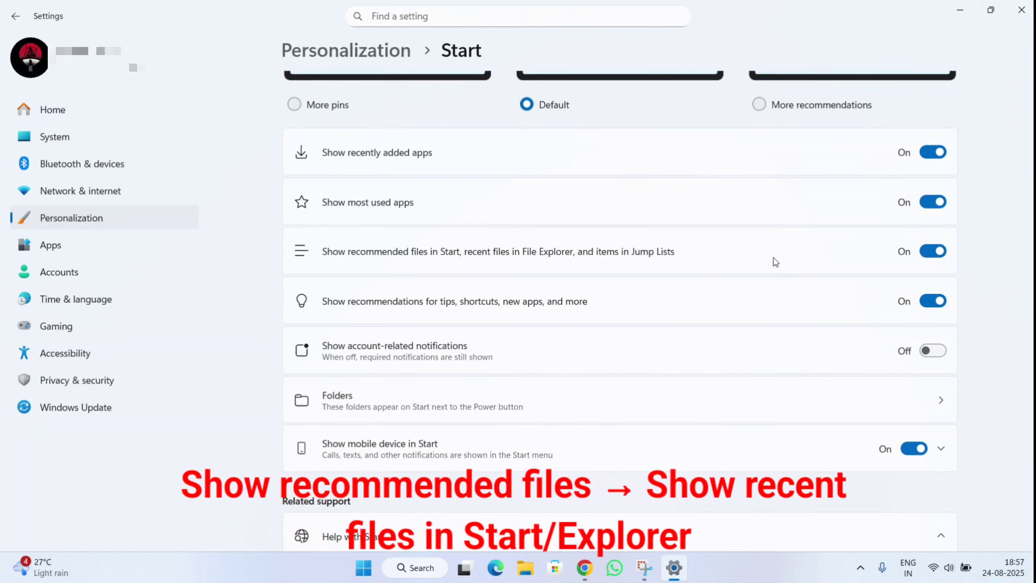
Turn off recommended files in Start, recent files in File Explorer and Jump List items, comparing the Start menu before and after
scroll(772, 245, down, 1)
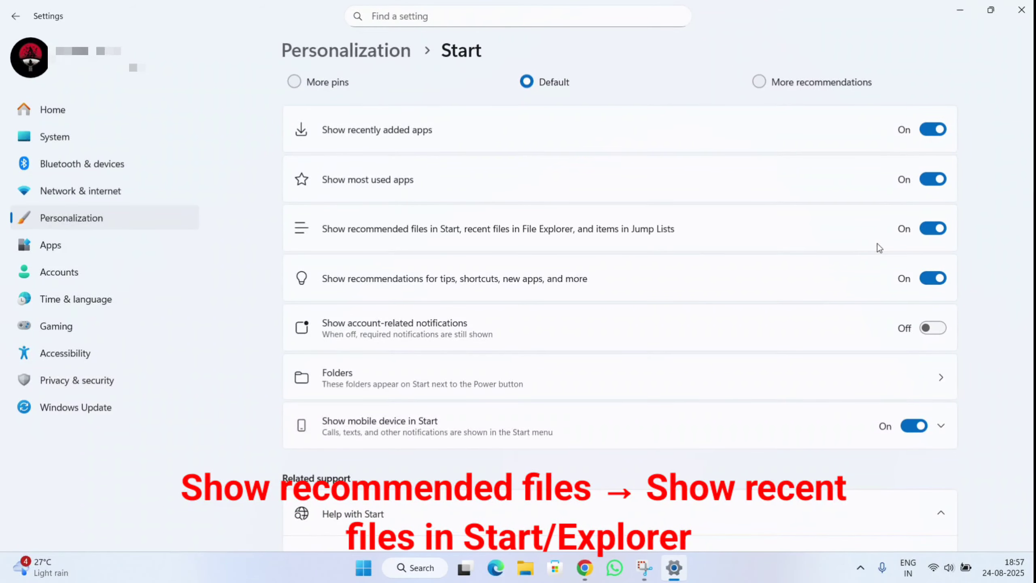
key(super)
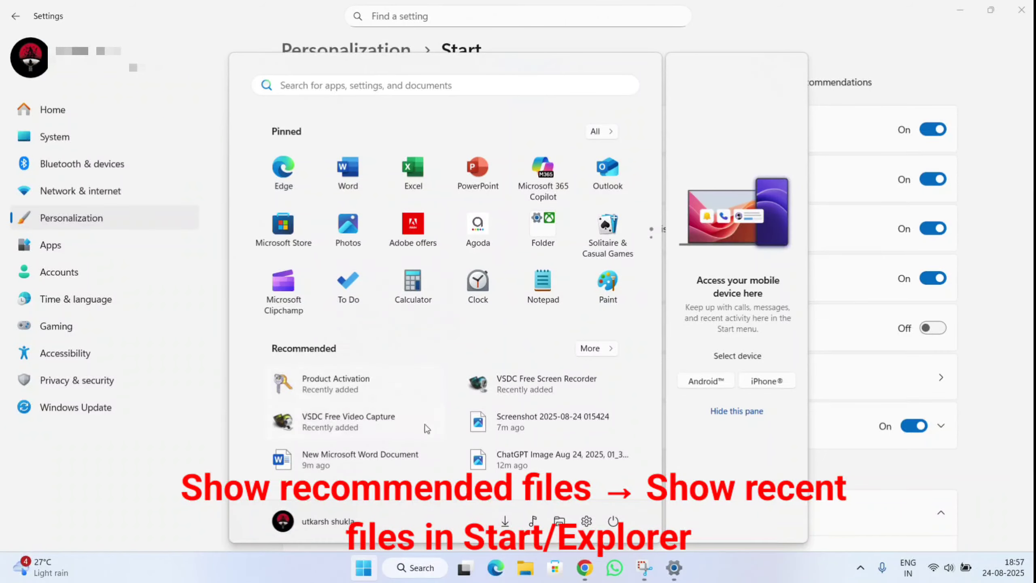
click(934, 229)
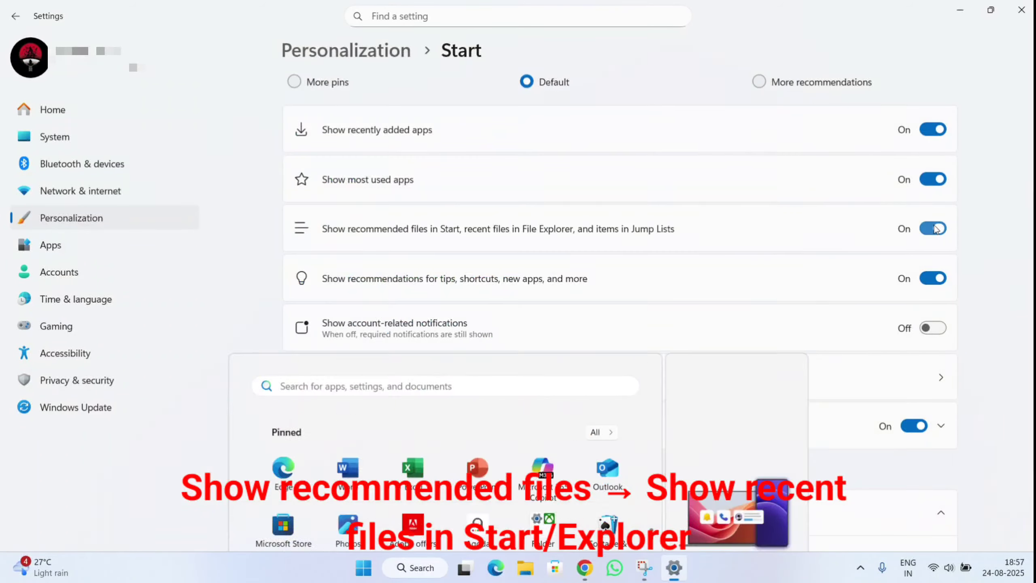
click(934, 229)
key(super)
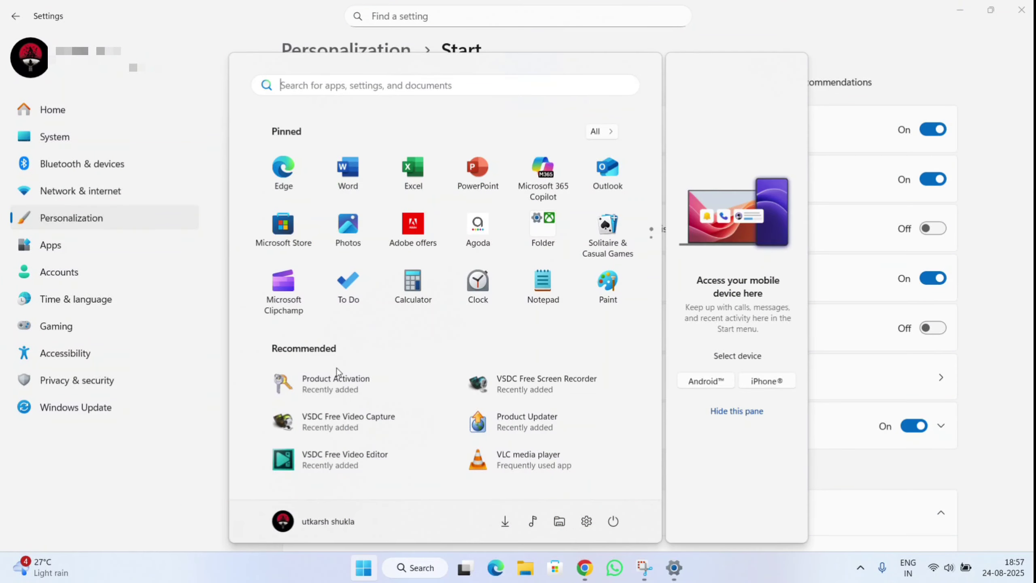
Turn the recommended files option back on to compare the Start menu, and switch it off again
click(932, 229)
key(super)
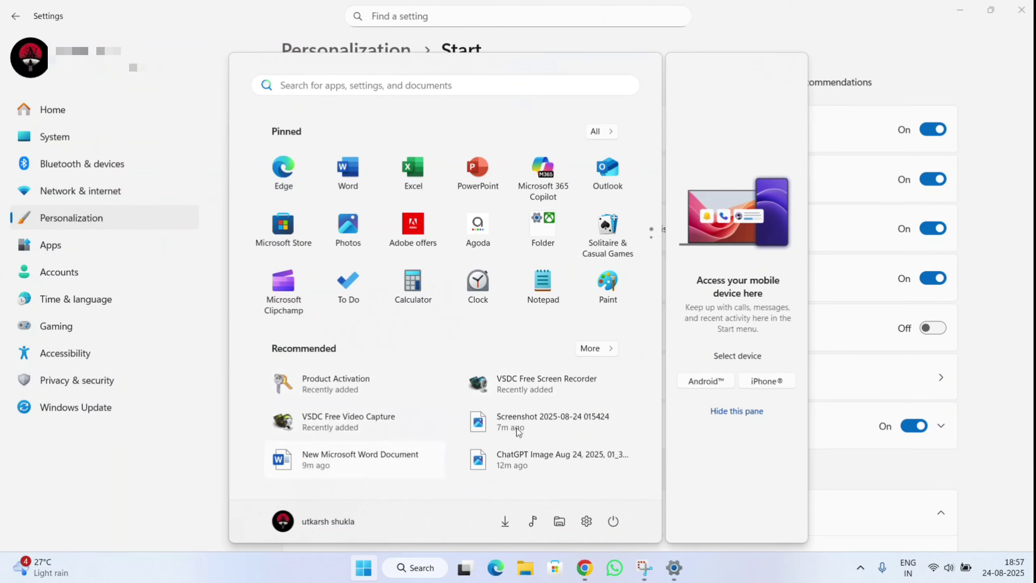
click(935, 228)
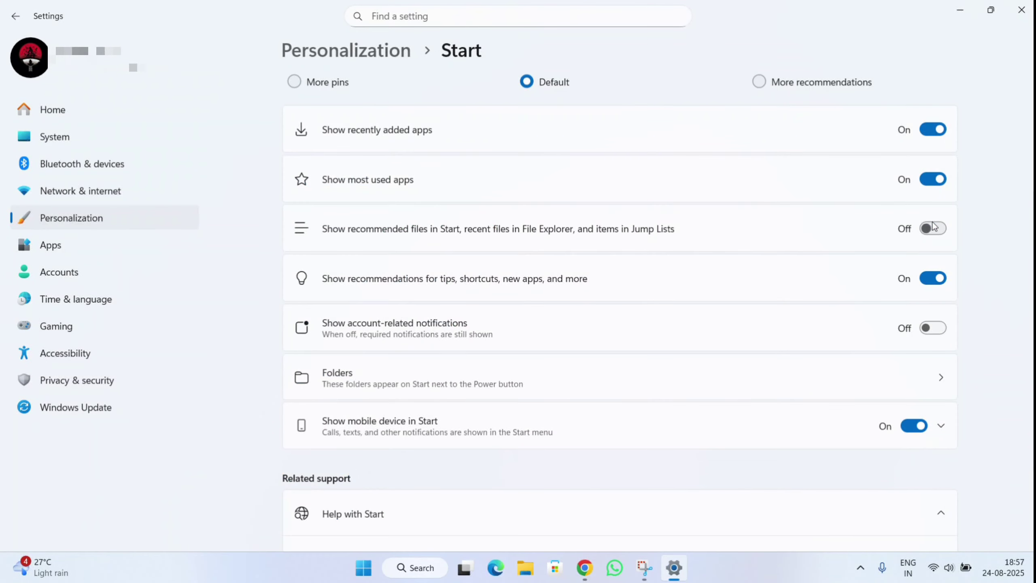
Try the switch for showing recommendations for tips, shortcuts, new apps, and more
scroll(606, 320, down, 3)
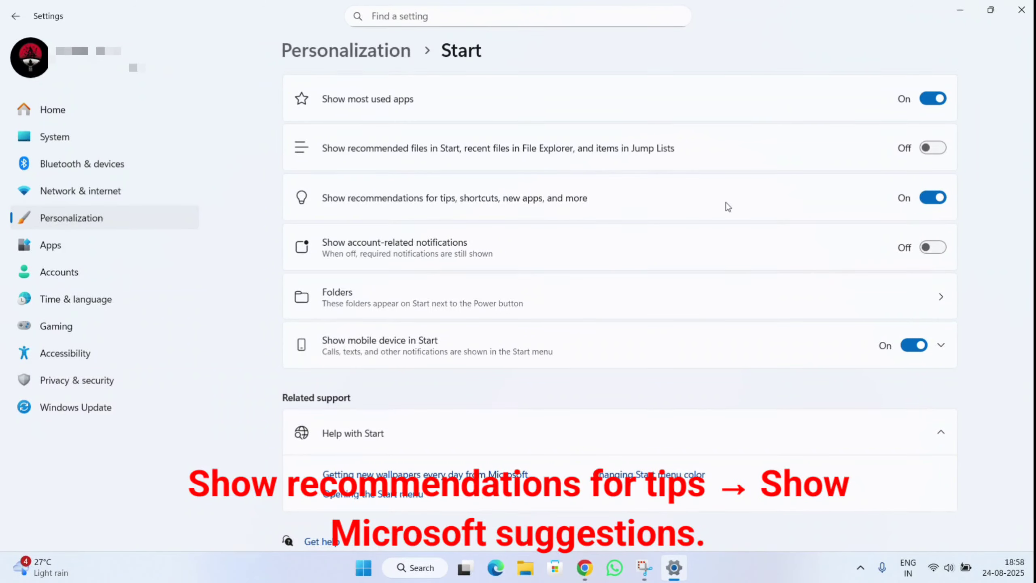
click(934, 198)
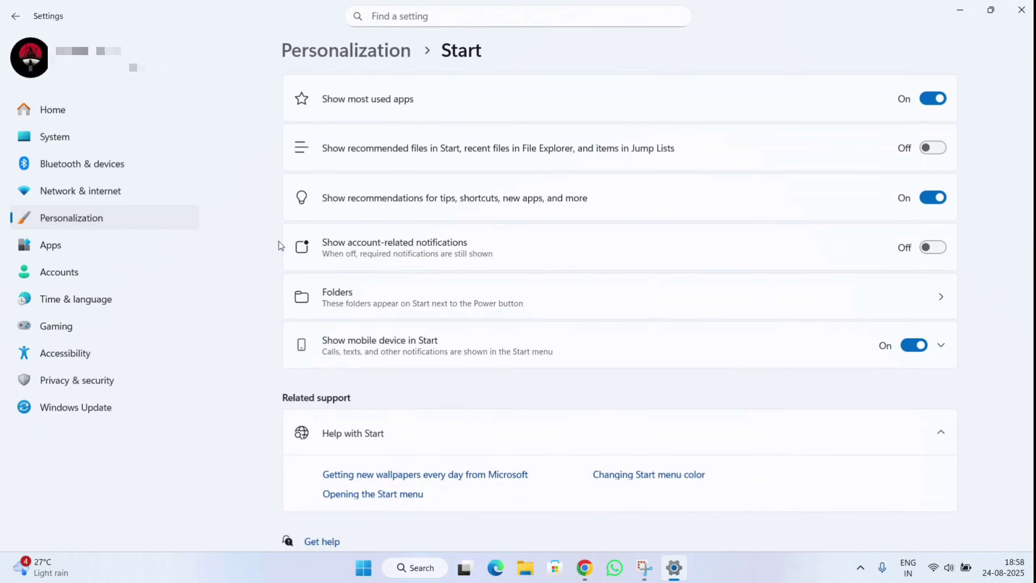
Turn on "Show account-related notifications" and check the Start menu
click(932, 252)
key(super)
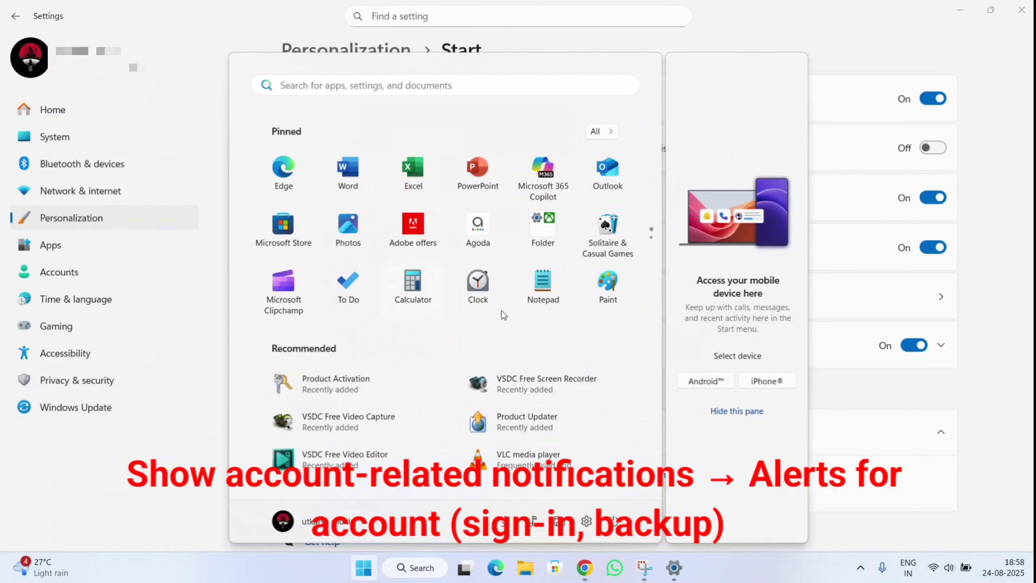
Open the Folders settings for Start and check the folder shortcuts beside the Power button in the Start menu
click(850, 408)
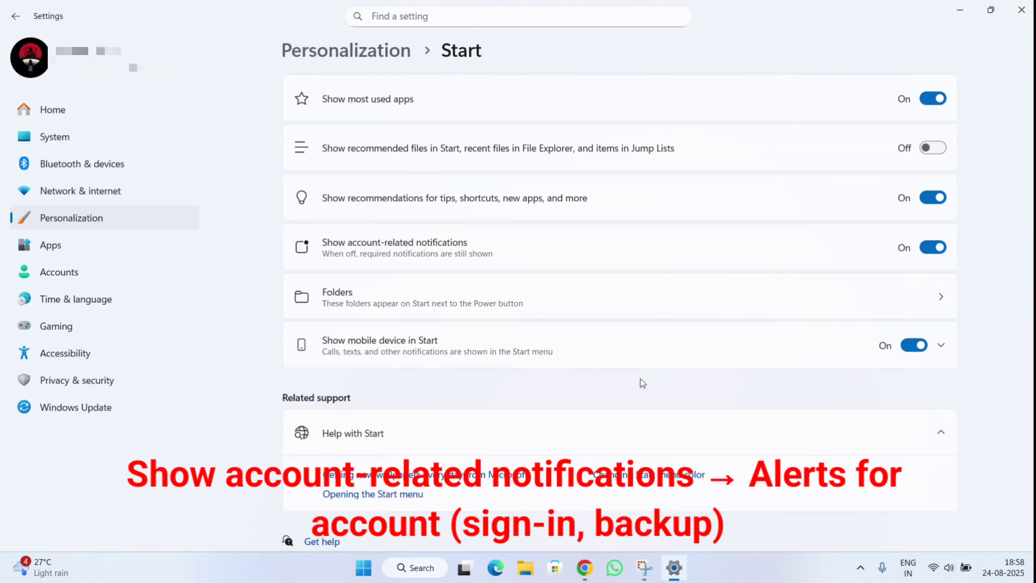
click(488, 317)
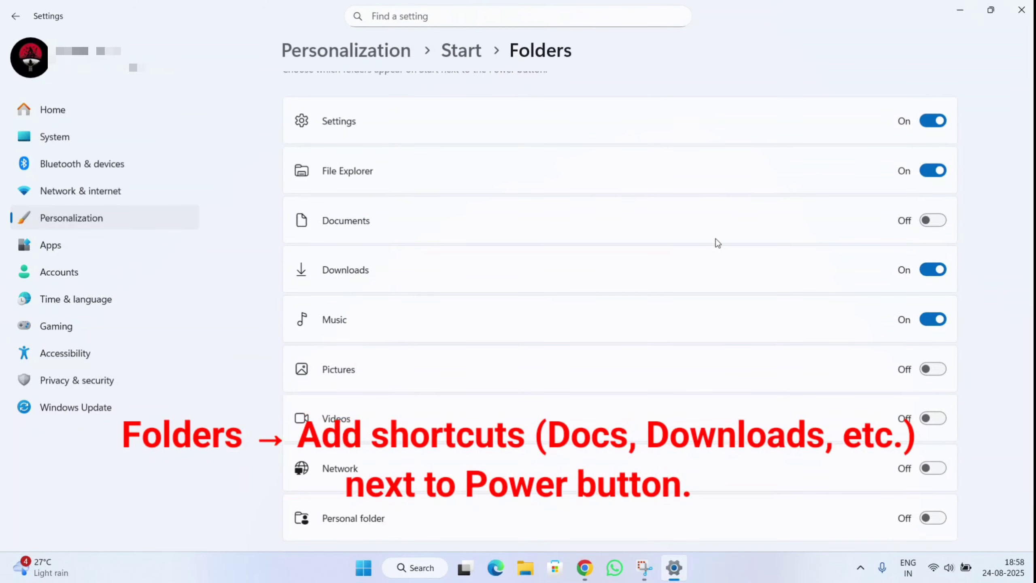
key(super)
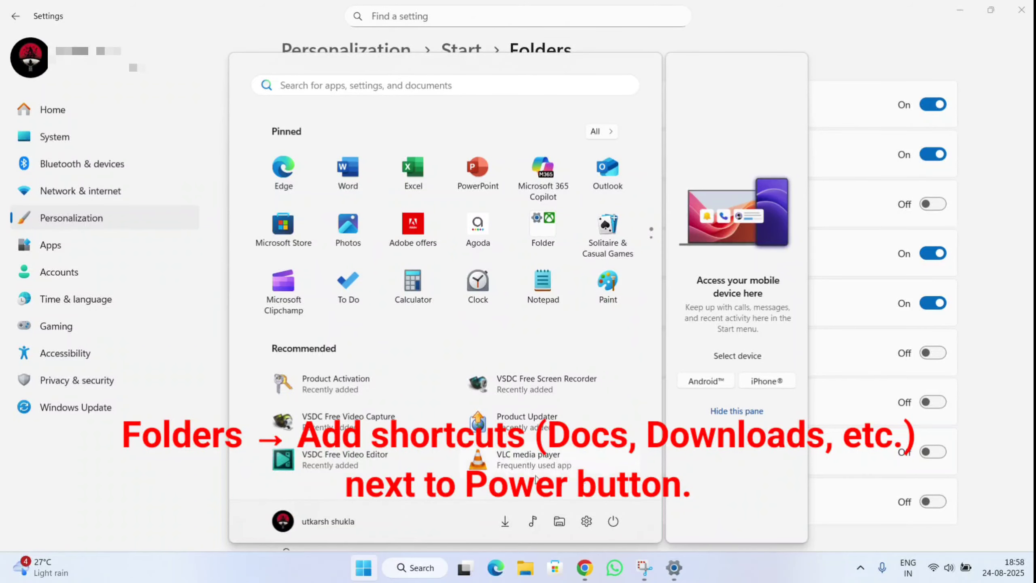
key(super)
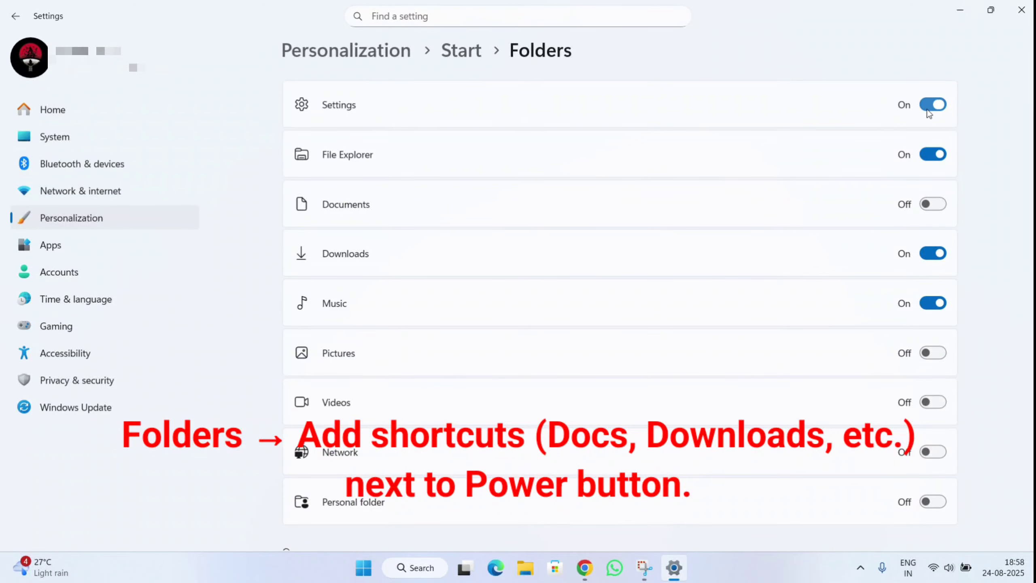
Turn off the Settings, File Explorer, Downloads and Music folders and check the Start menu
click(929, 106)
click(930, 155)
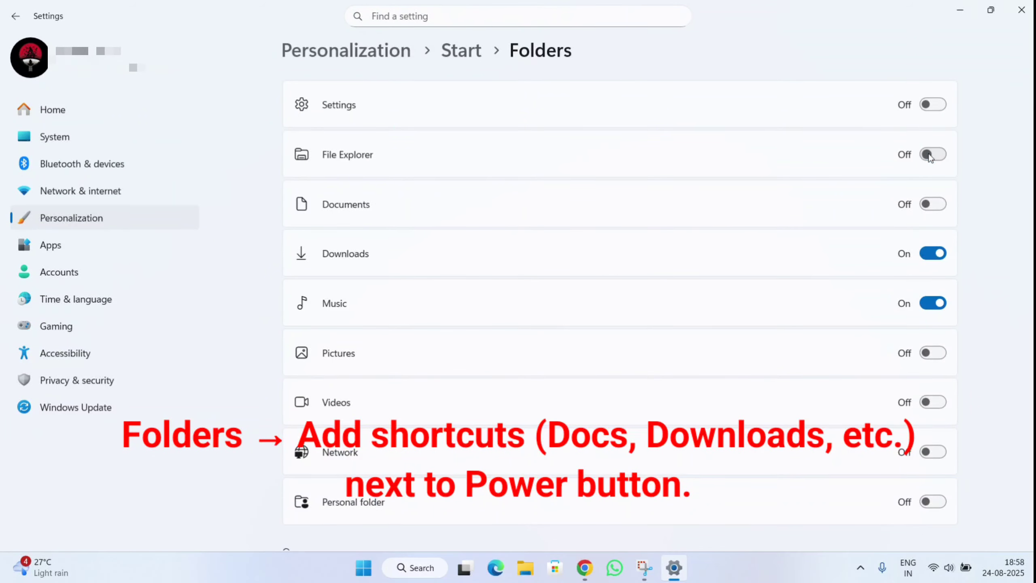
click(929, 255)
click(930, 306)
key(super)
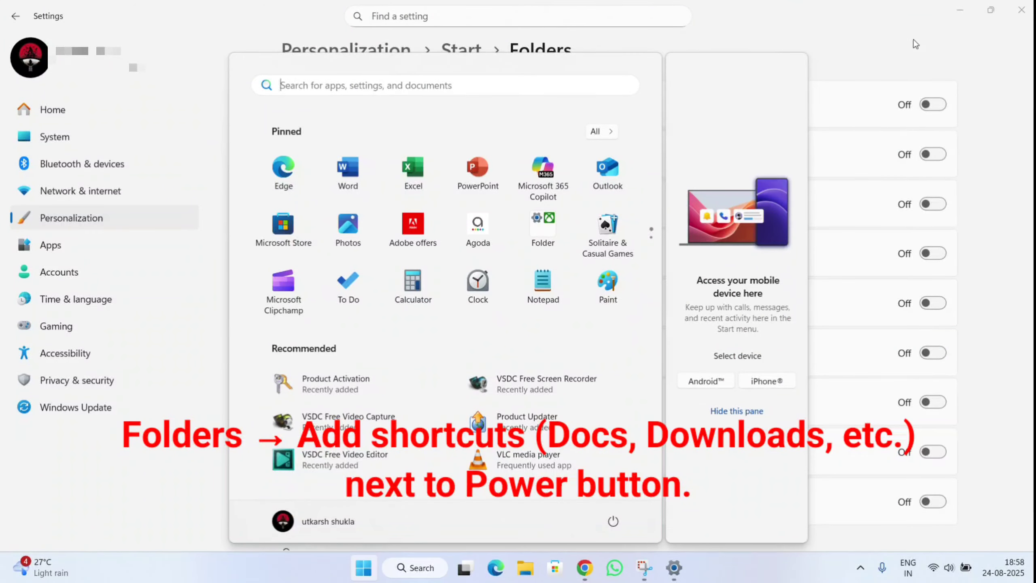
Turn the Settings and File Explorer folders back on and check their shortcuts in the Start menu
click(932, 110)
key(super)
click(932, 120)
click(932, 155)
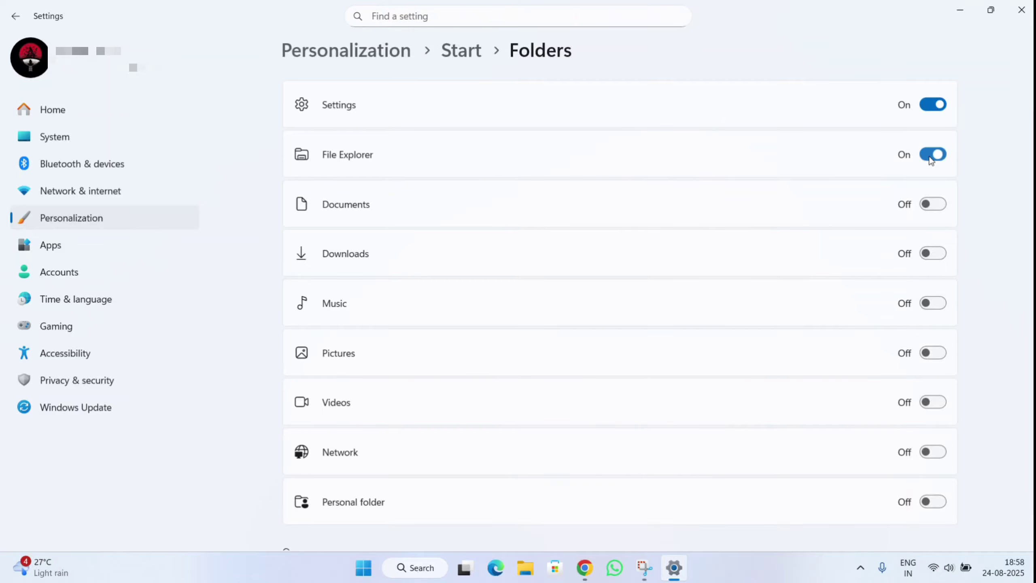
key(super)
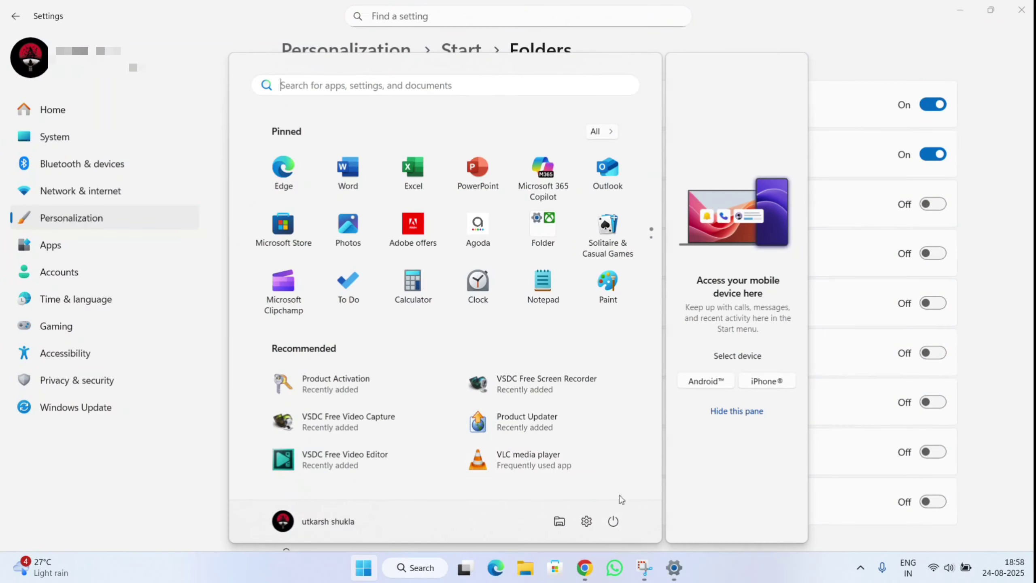
click(955, 329)
Turn on the Music and Videos folders, checking the Start menu after each change
scroll(956, 327, down, 2)
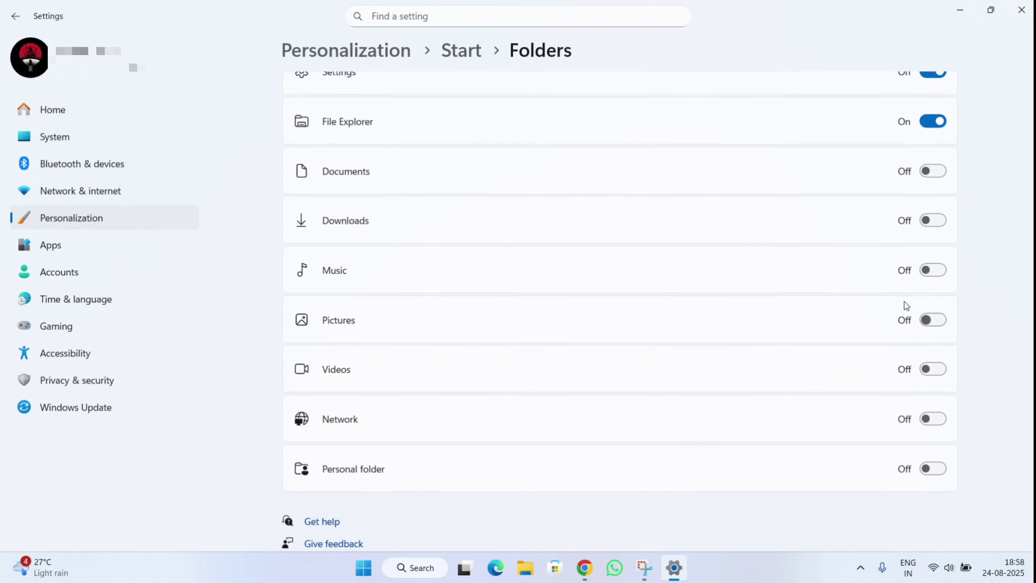
key(super)
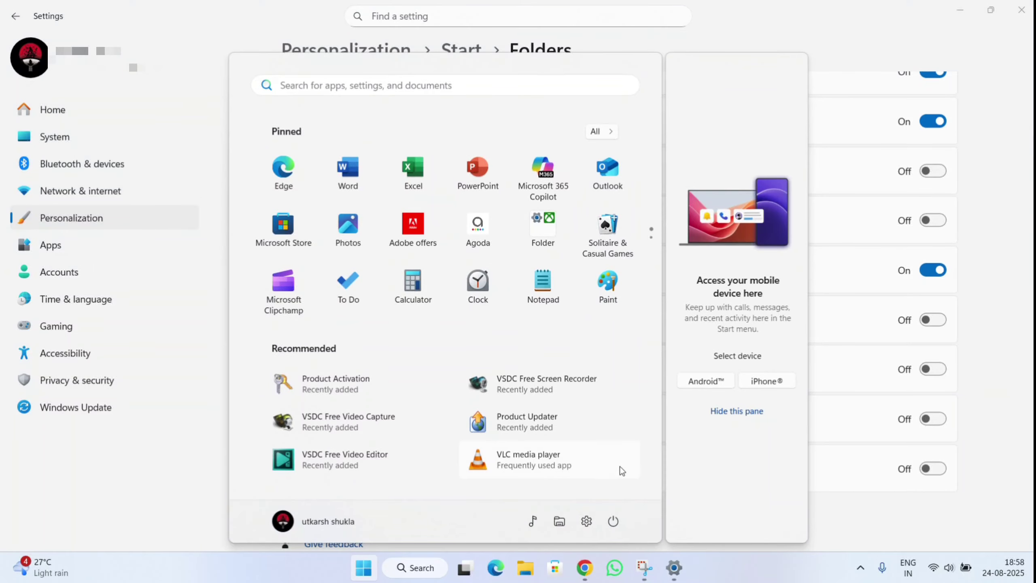
click(991, 365)
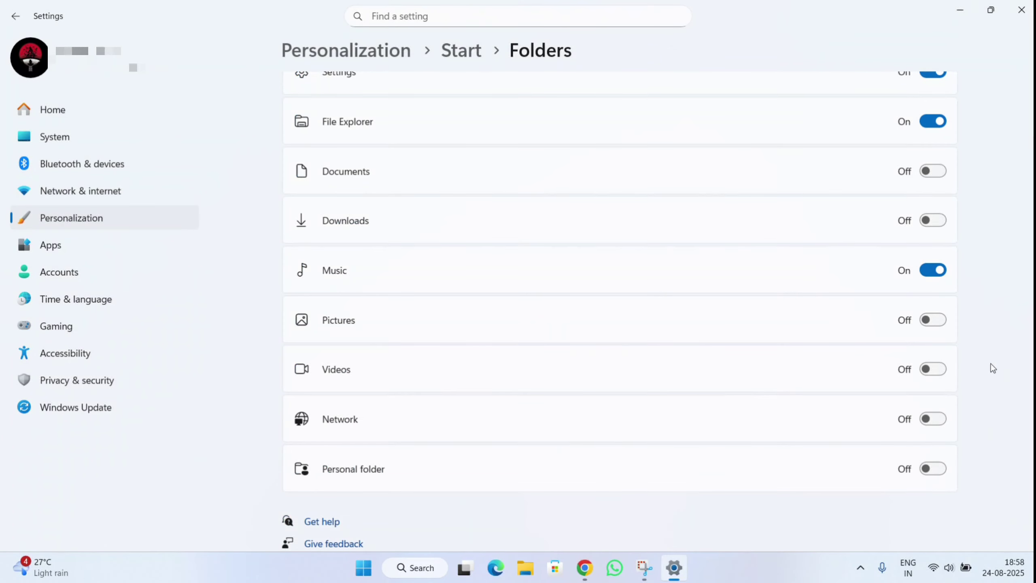
key(super)
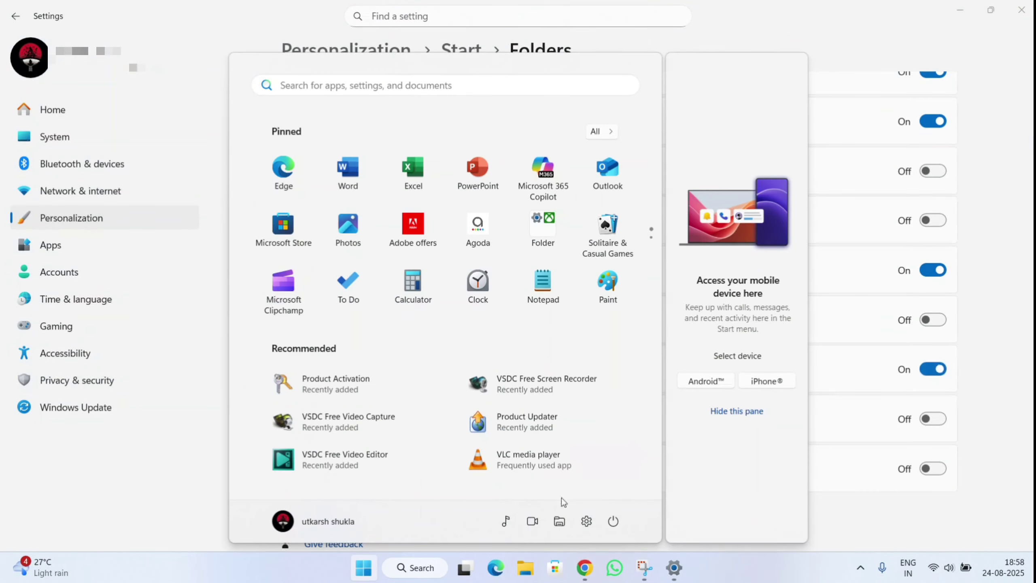
click(960, 420)
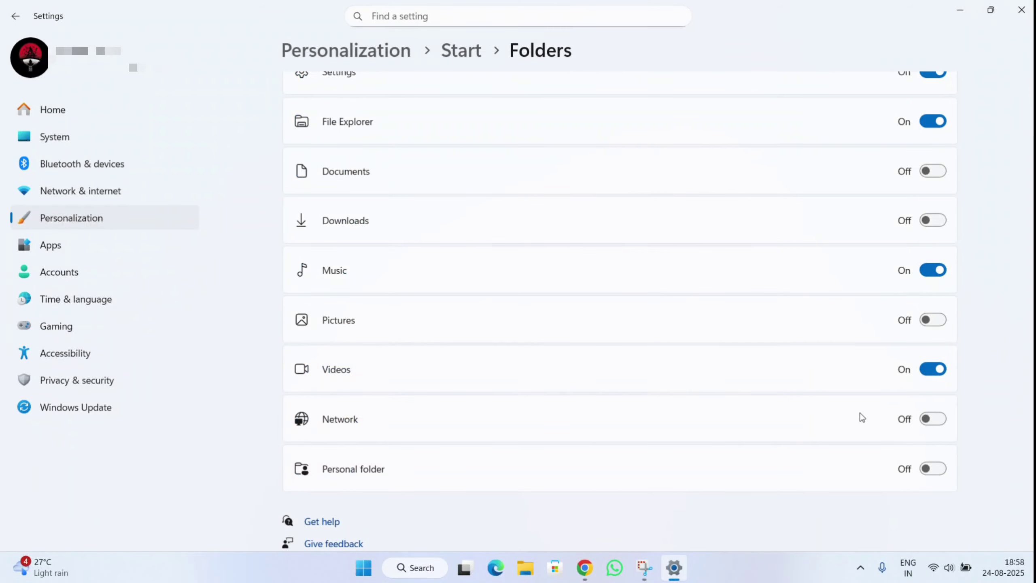
Turn on the Network, Personal folder, Pictures, Downloads and Documents folders and check their shortcuts in the Start menu
click(933, 421)
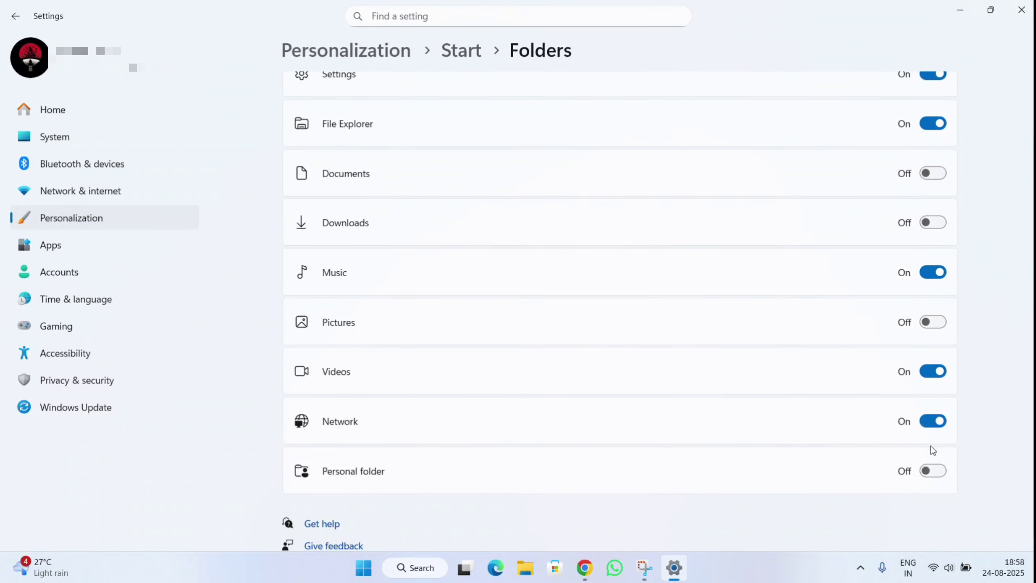
click(935, 326)
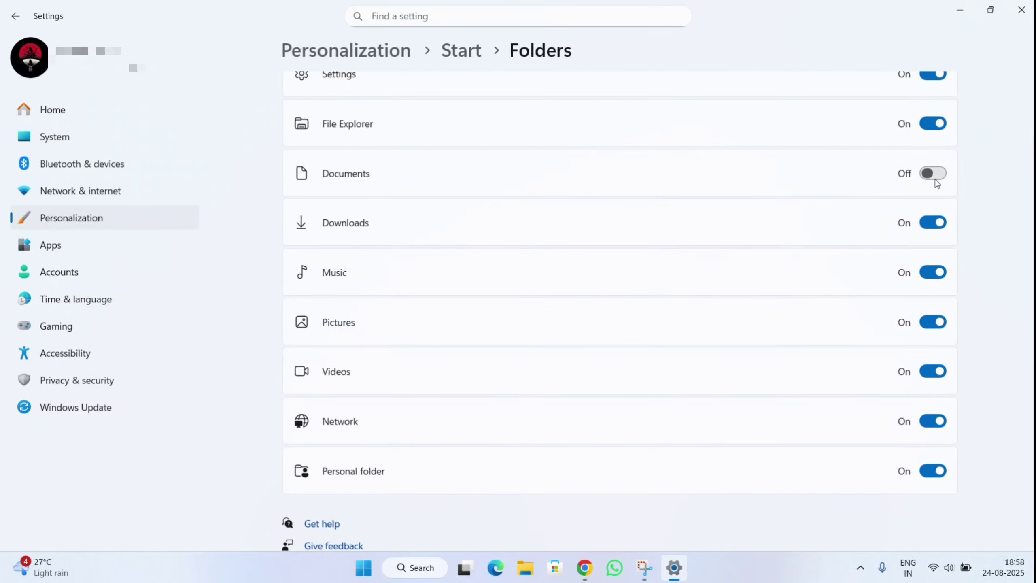
key(super)
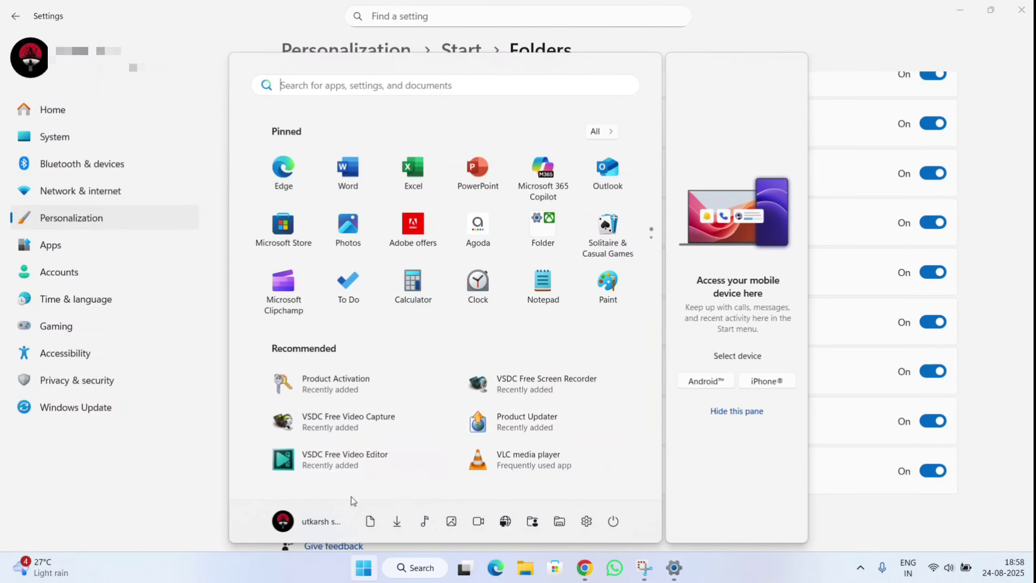
click(969, 329)
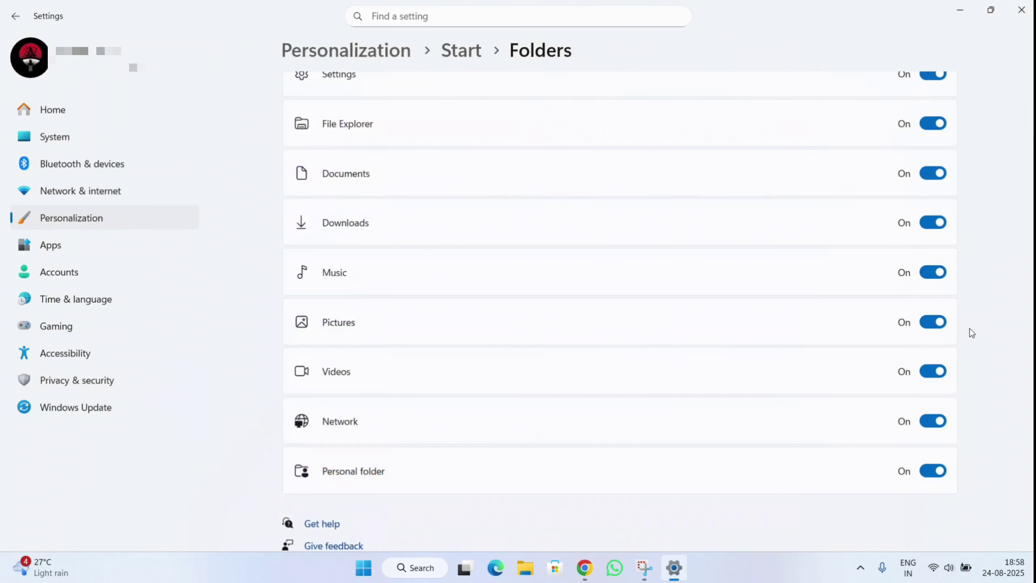
scroll(970, 329, up, 2)
scroll(970, 329, down, 2)
scroll(970, 329, up, 1)
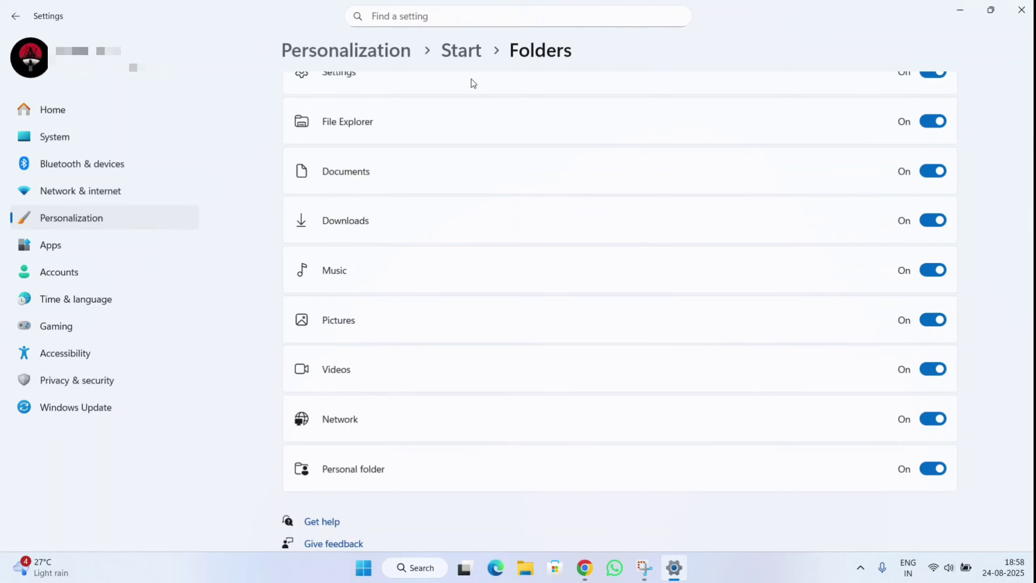
Return to the Start personalization settings and look at the mobile device pane in the Start menu
click(461, 52)
scroll(478, 151, down, 6)
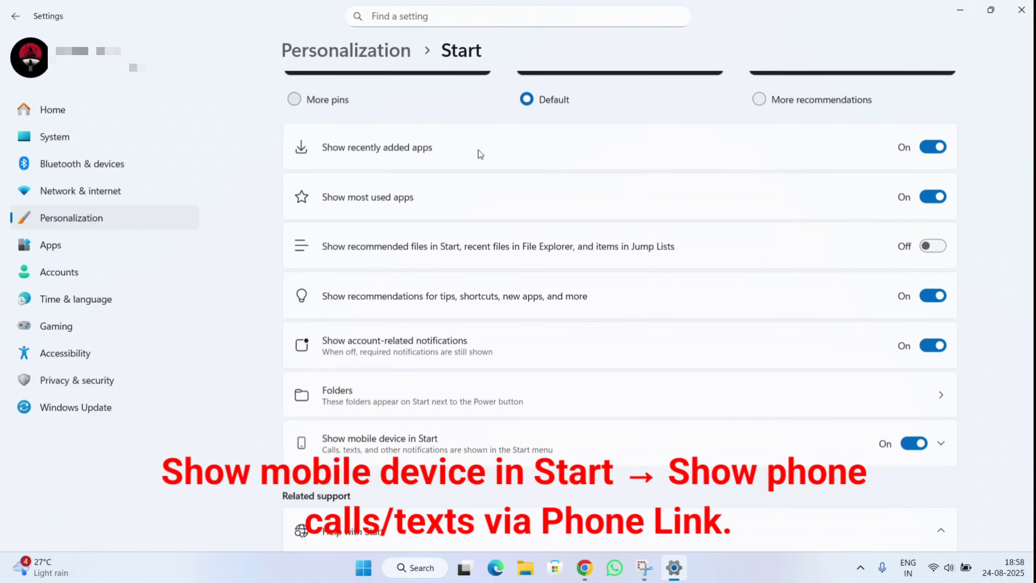
scroll(466, 306, up, 1)
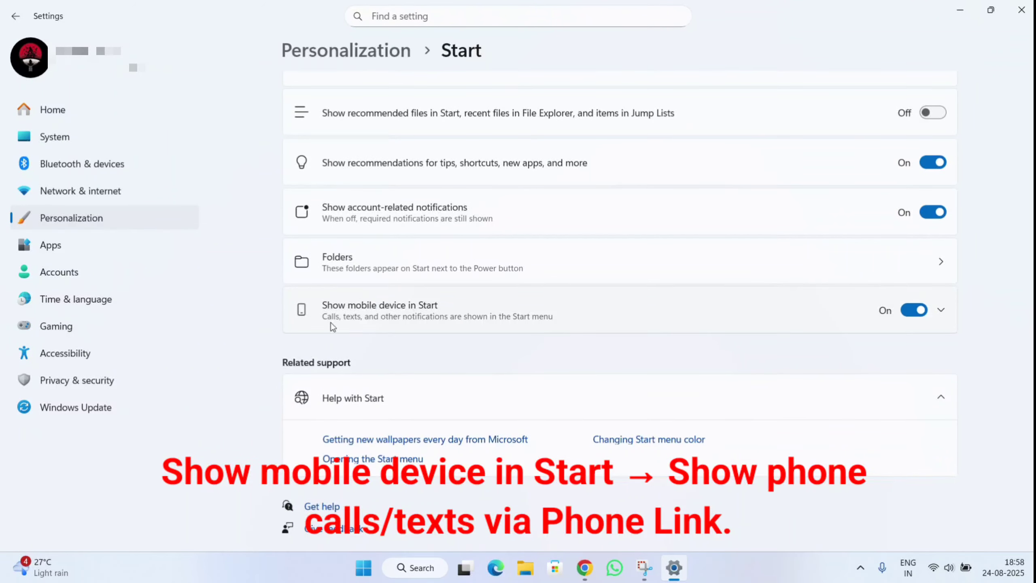
key(super)
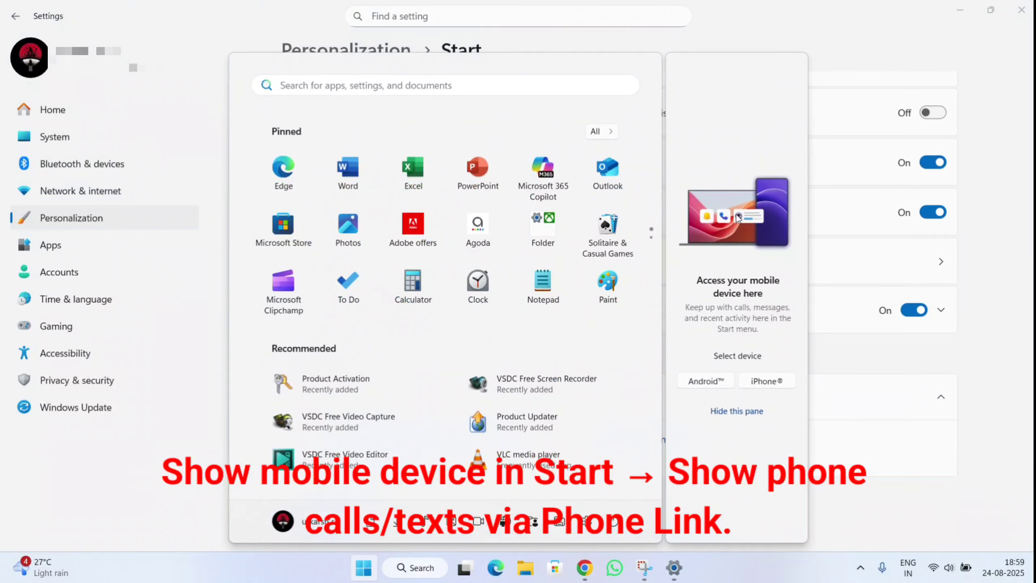
Turn "Show mobile device in Start" off and on again to compare the Start menu, and choose "Hide this pane" there
click(911, 365)
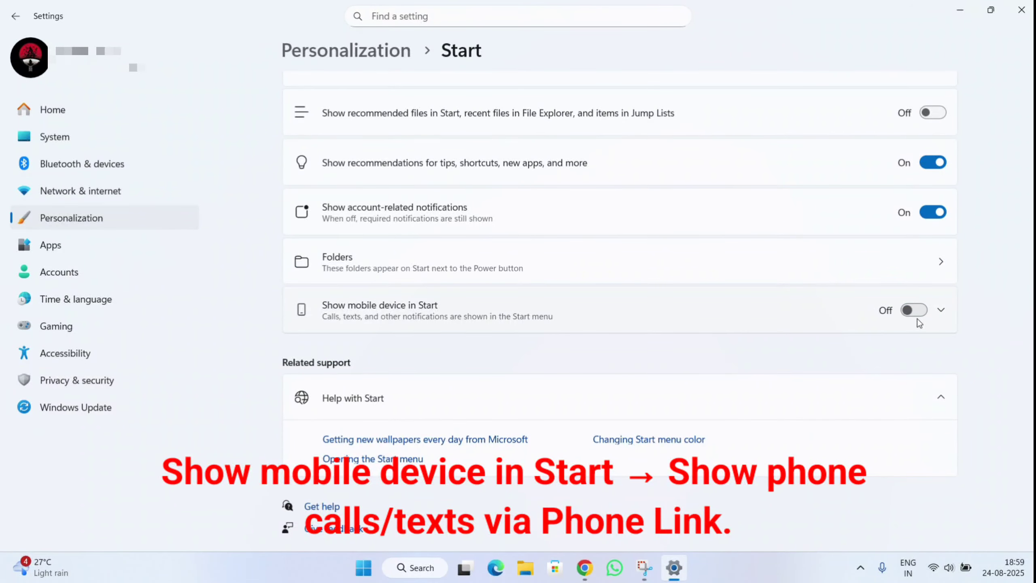
key(super)
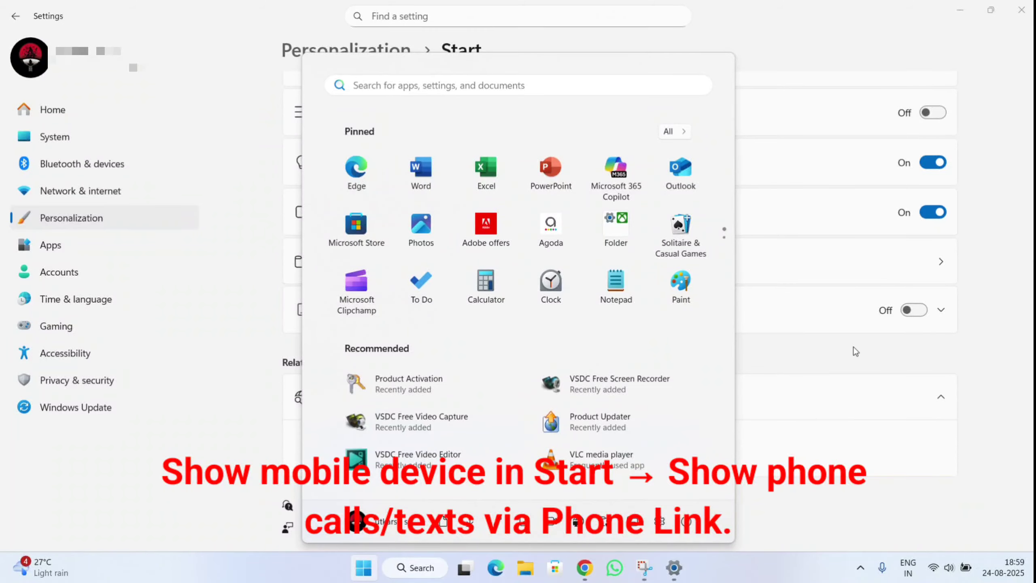
key(super)
key(super)
key(super)
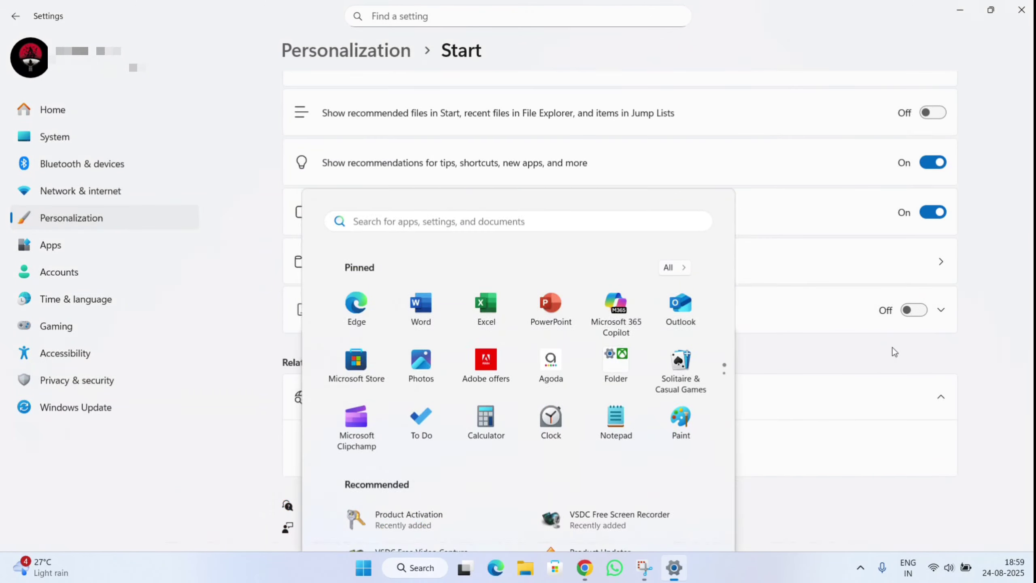
key(super)
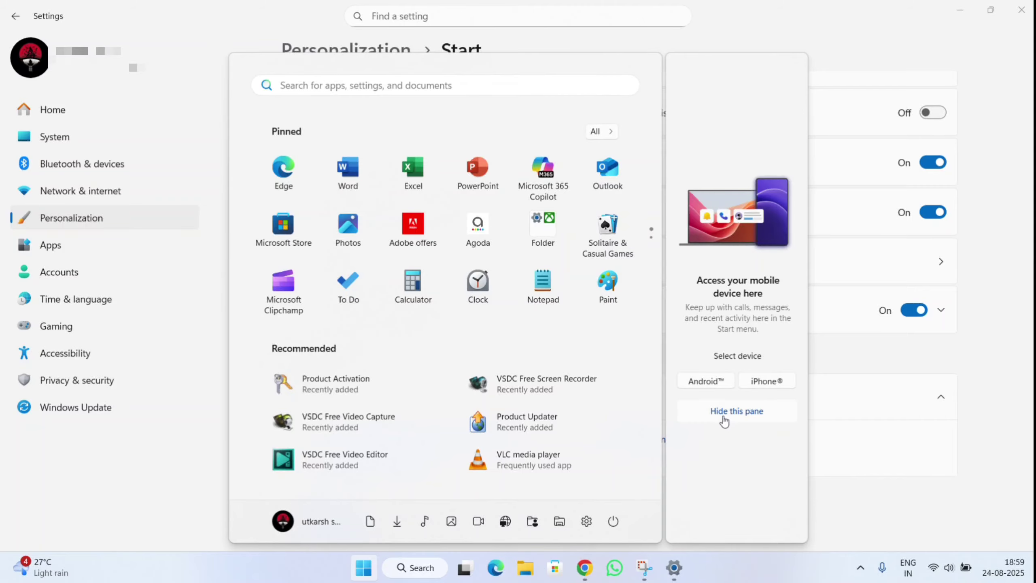
click(736, 421)
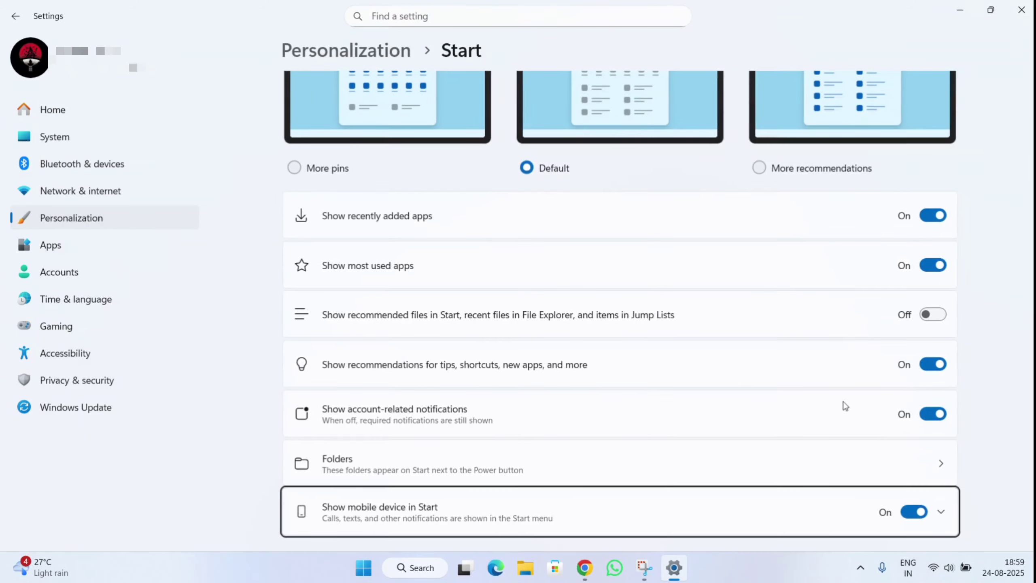
Turn off "Show mobile device in Start" and check the Start menu
scroll(856, 408, down, 3)
click(909, 367)
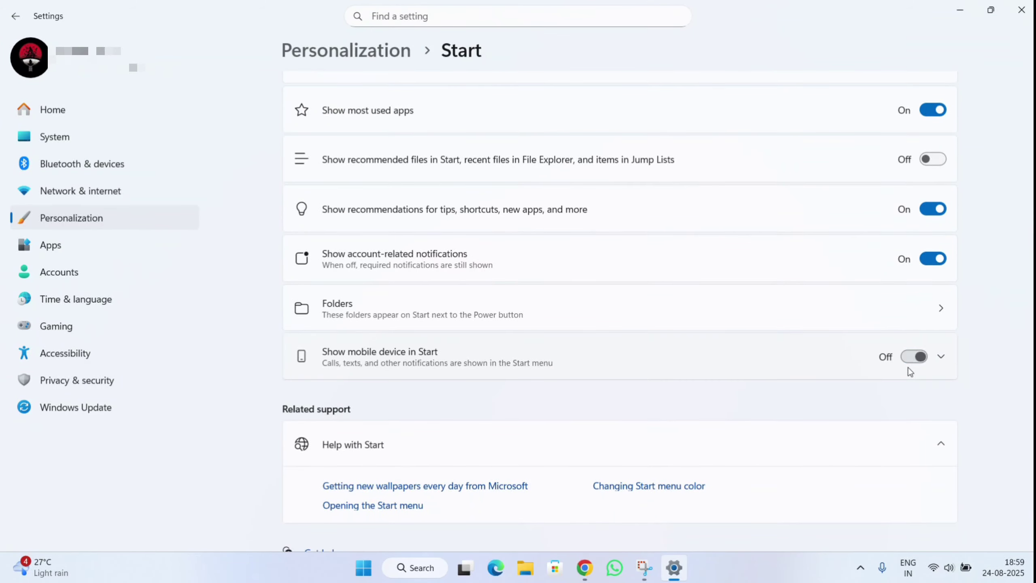
key(super)
key(super)
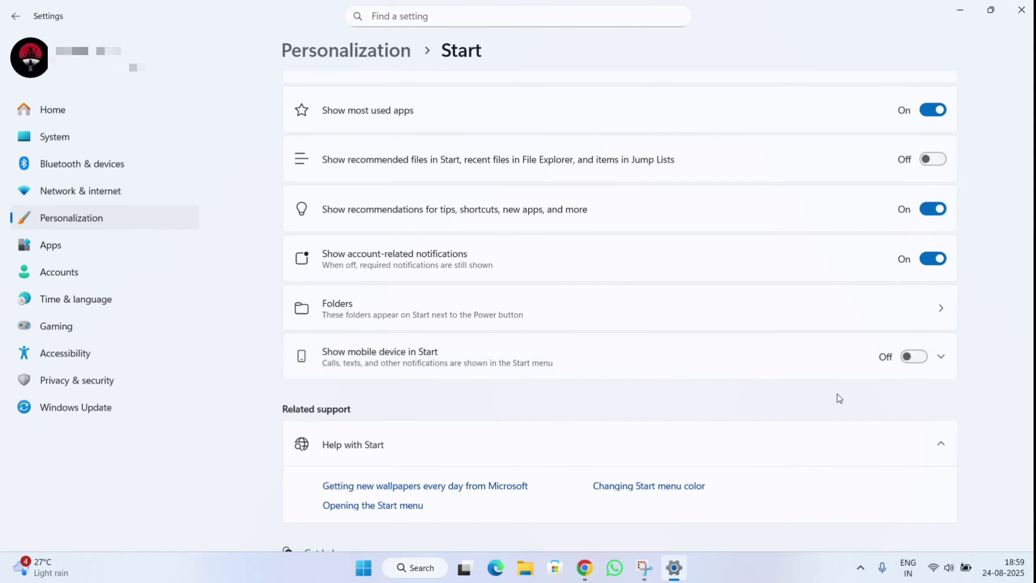
Review the Folders settings and the Start layout and display options once more
scroll(837, 398, down, 1)
scroll(839, 398, up, 3)
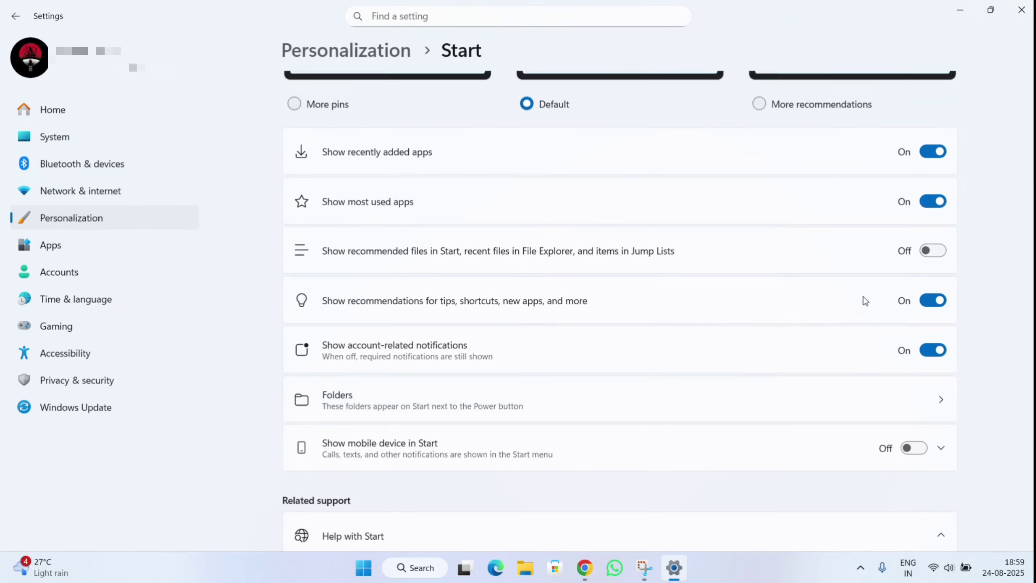
click(844, 404)
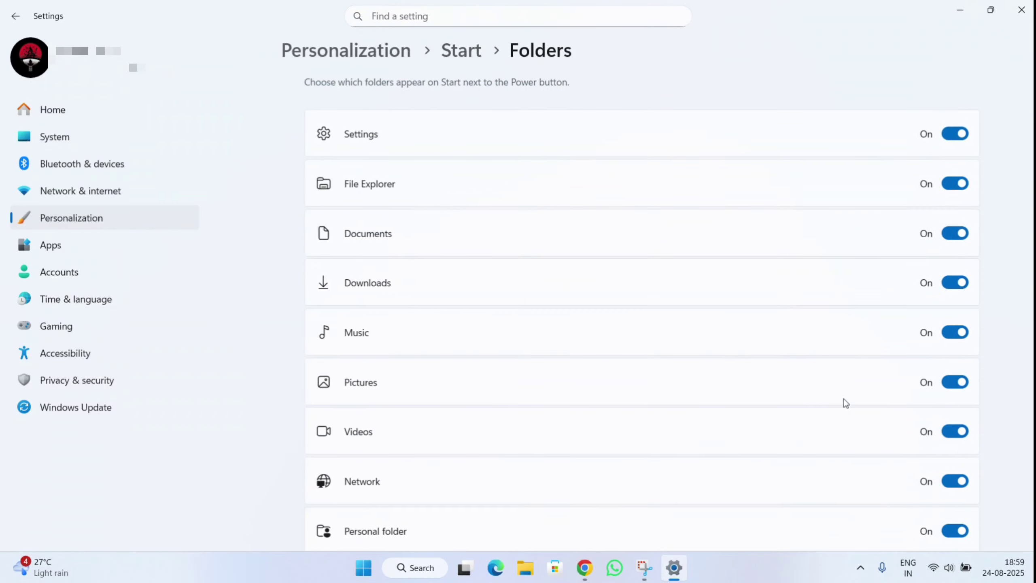
scroll(822, 390, down, 1)
scroll(822, 390, up, 3)
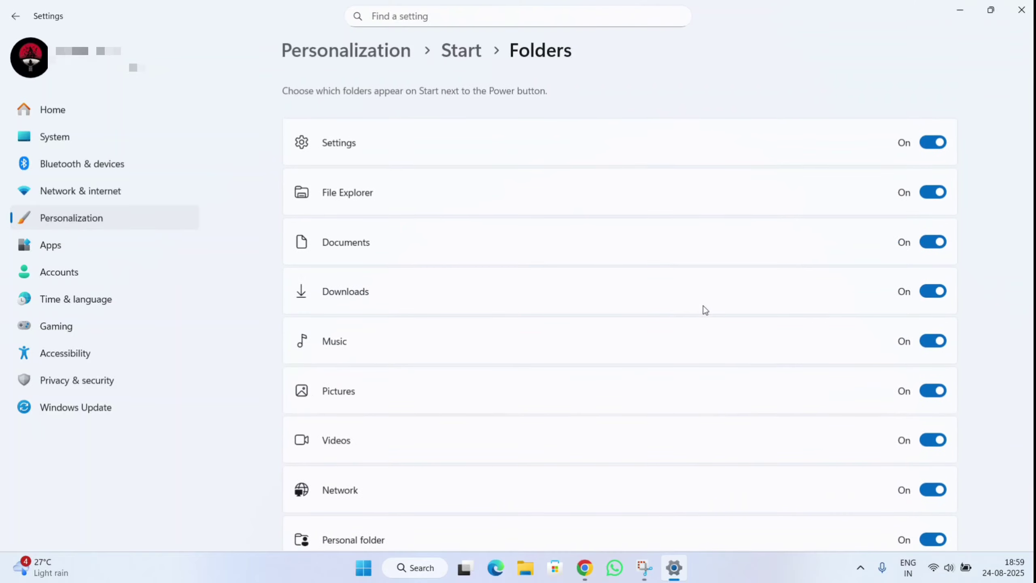
click(474, 50)
scroll(516, 221, down, 5)
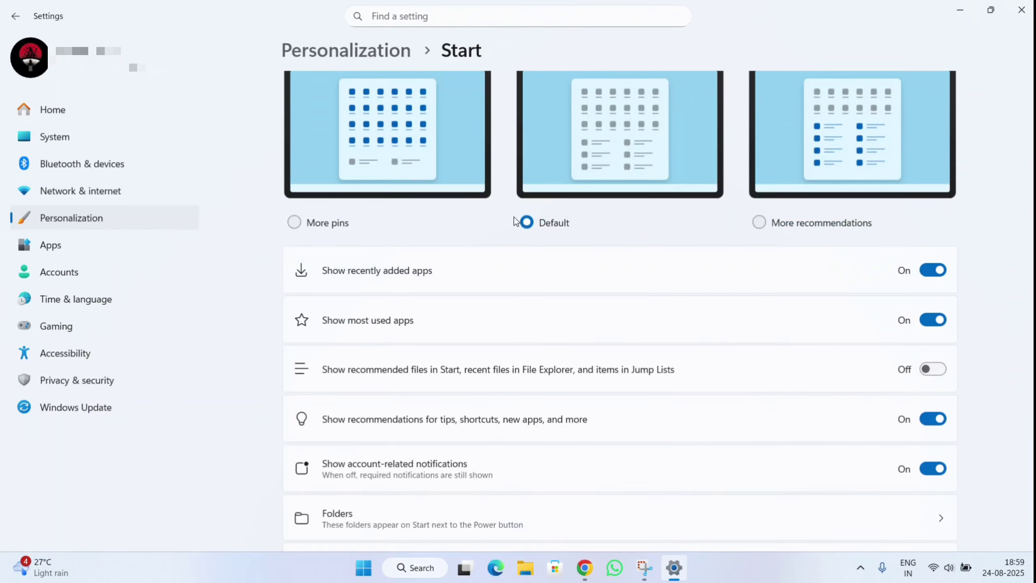
scroll(516, 220, up, 5)
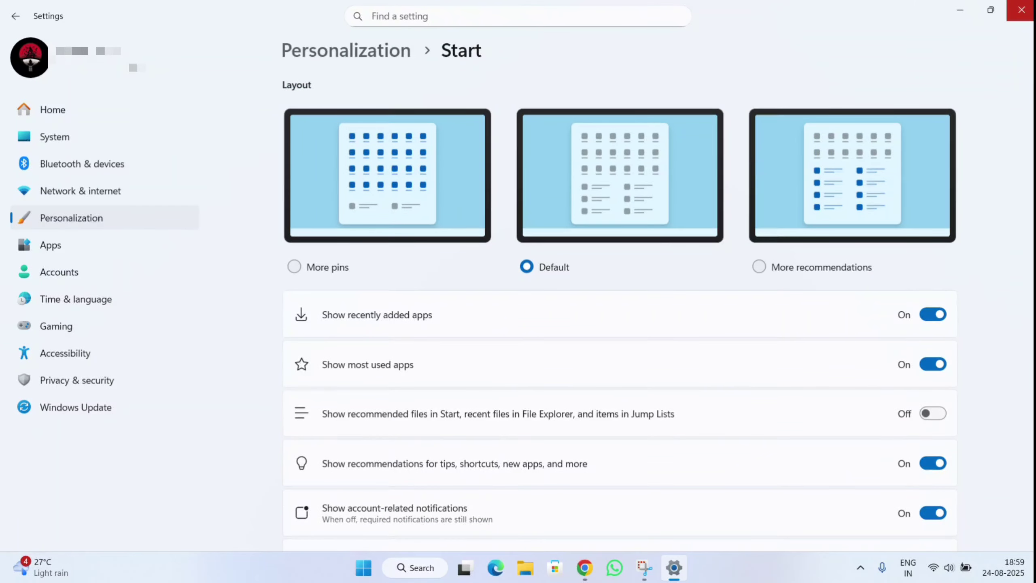